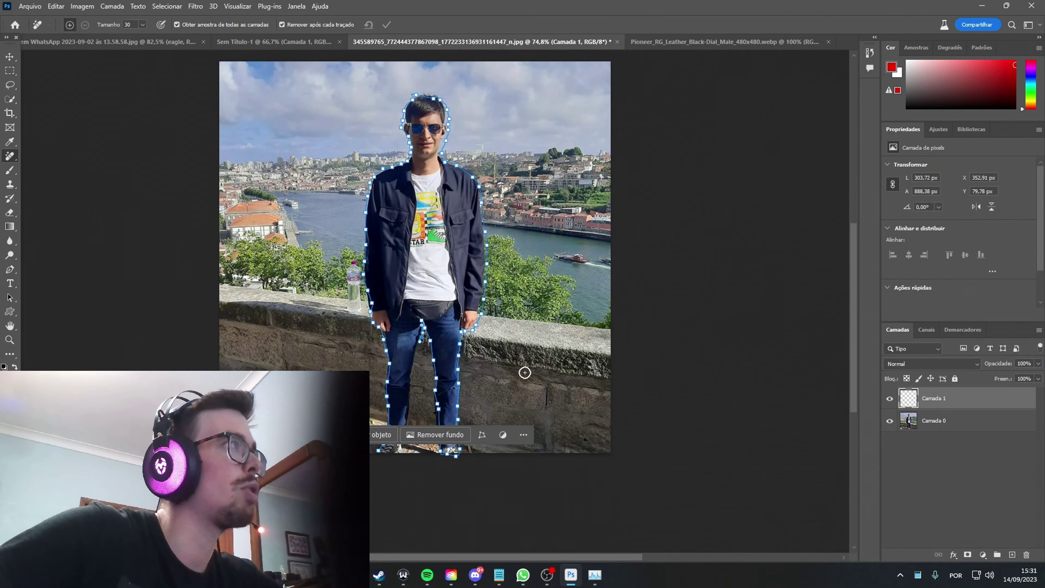
# With the Move tool, make Camada 0 the active layer.
pyautogui.press('v')
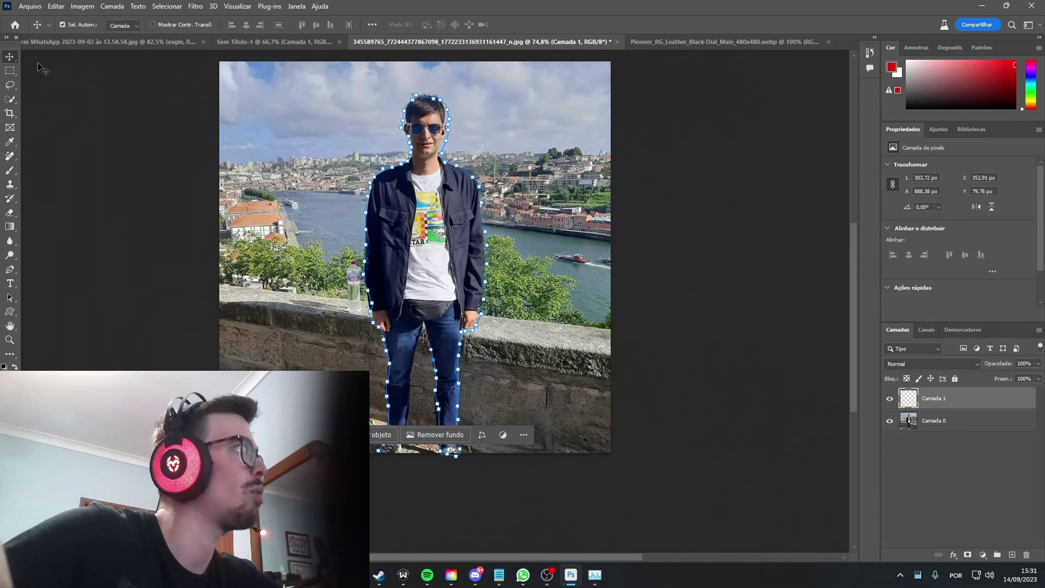
pyautogui.rightClick(368, 293)
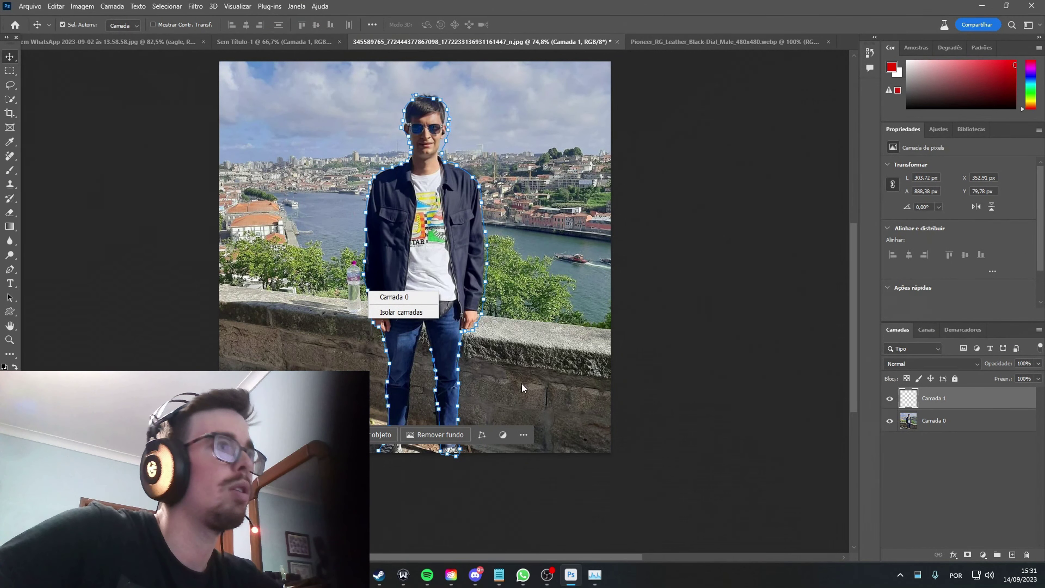
pyautogui.rightClick(384, 410)
pyautogui.click(395, 413)
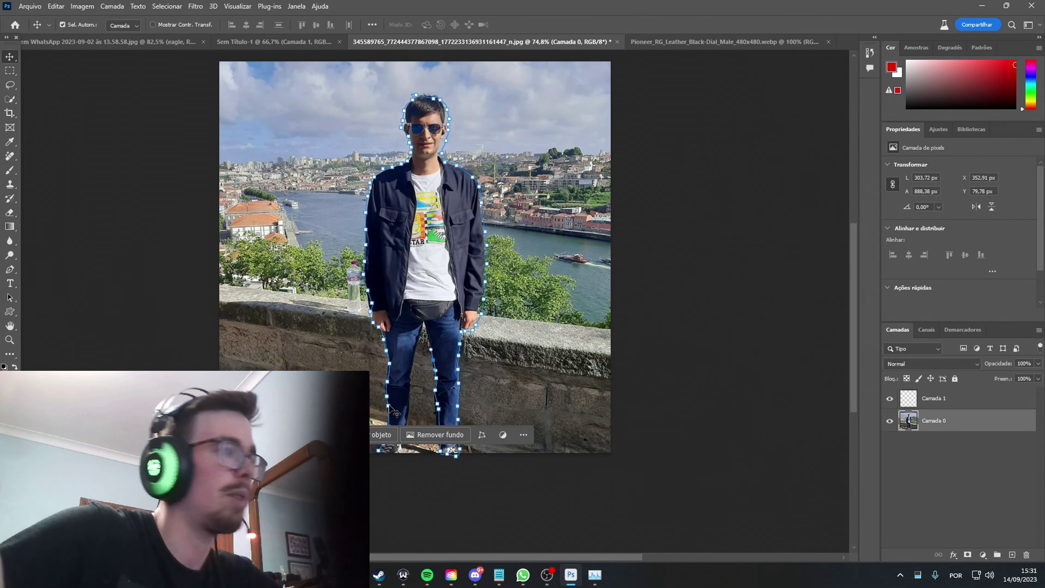
# Clear the selection around the man and switch to the Pioneer wristwatch photo.
pyautogui.hotkey('ctrl', 'd')
pyautogui.hotkey('ctrl', 'z')
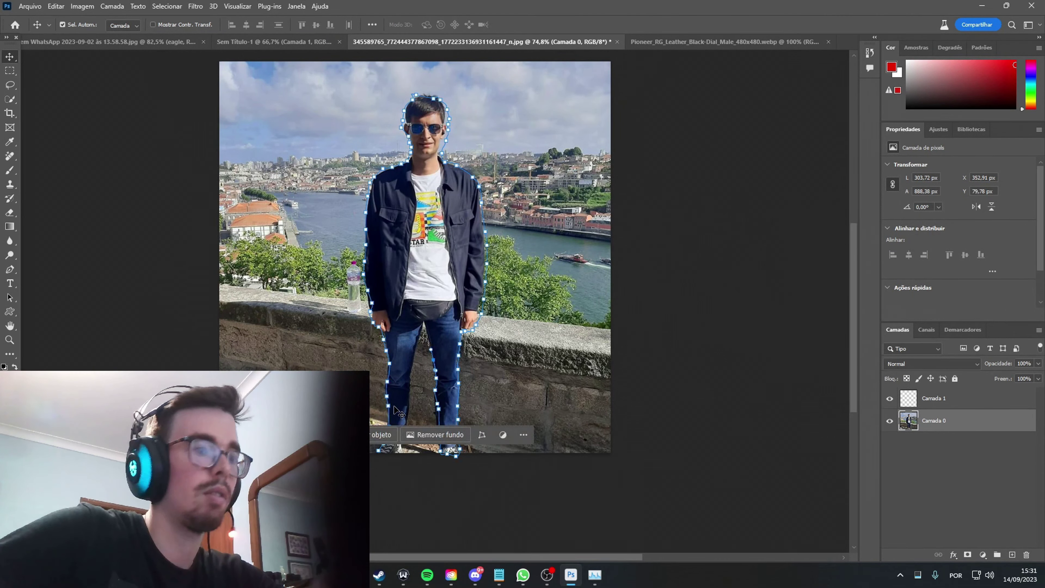
pyautogui.hotkey('ctrl', 'd')
pyautogui.rightClick(391, 409)
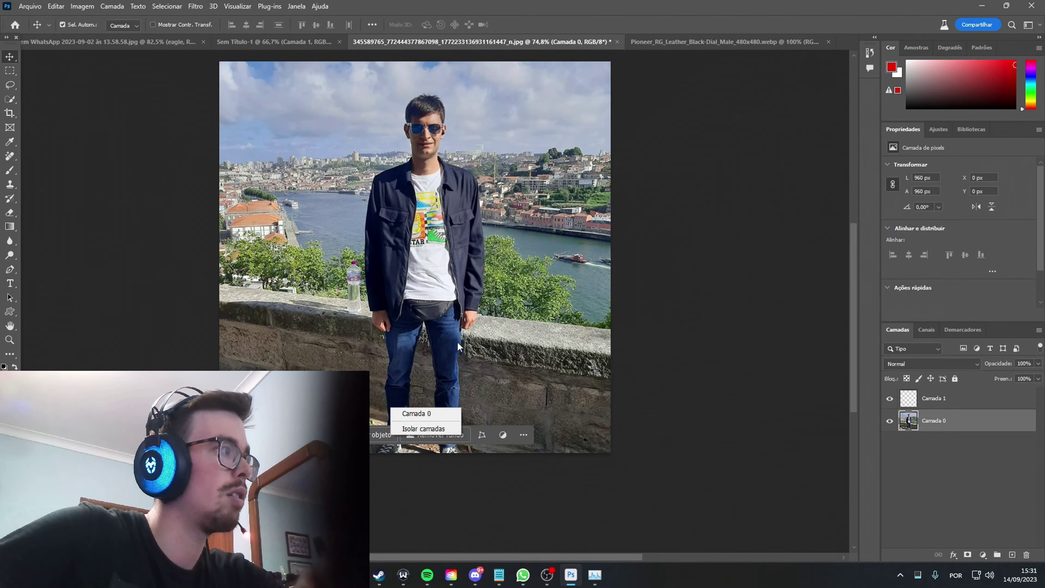
pyautogui.click(702, 42)
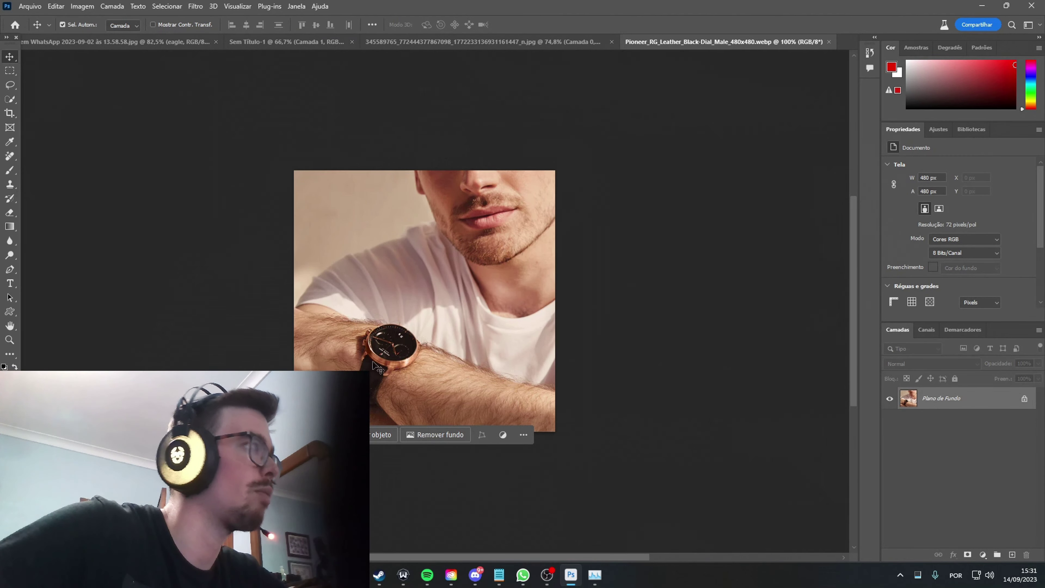
# Lasso-select the wristwatch on the man's arm and generate Generative Fill variations for it.
pyautogui.click(10, 211)
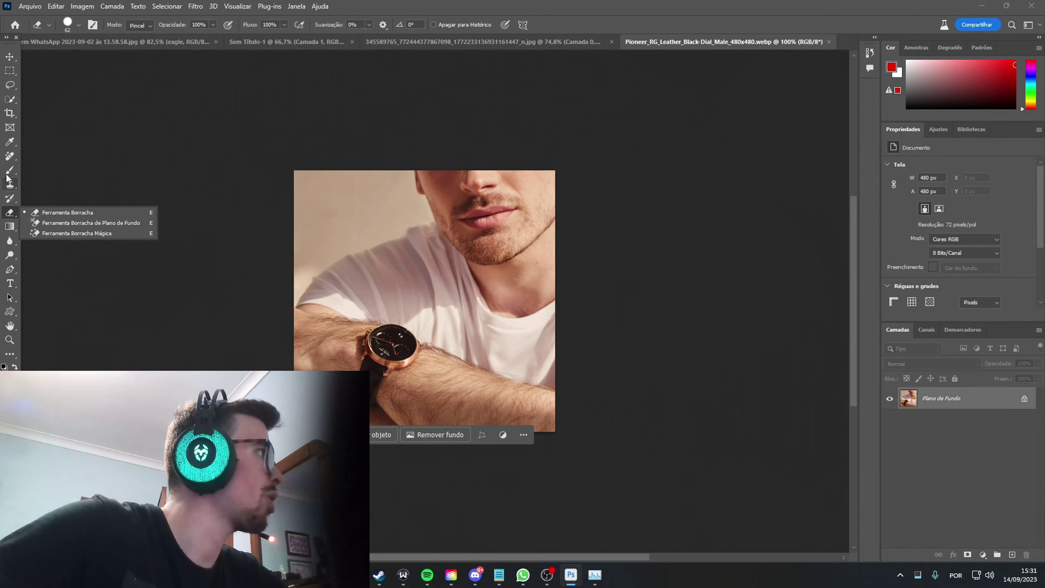
pyautogui.click(13, 87)
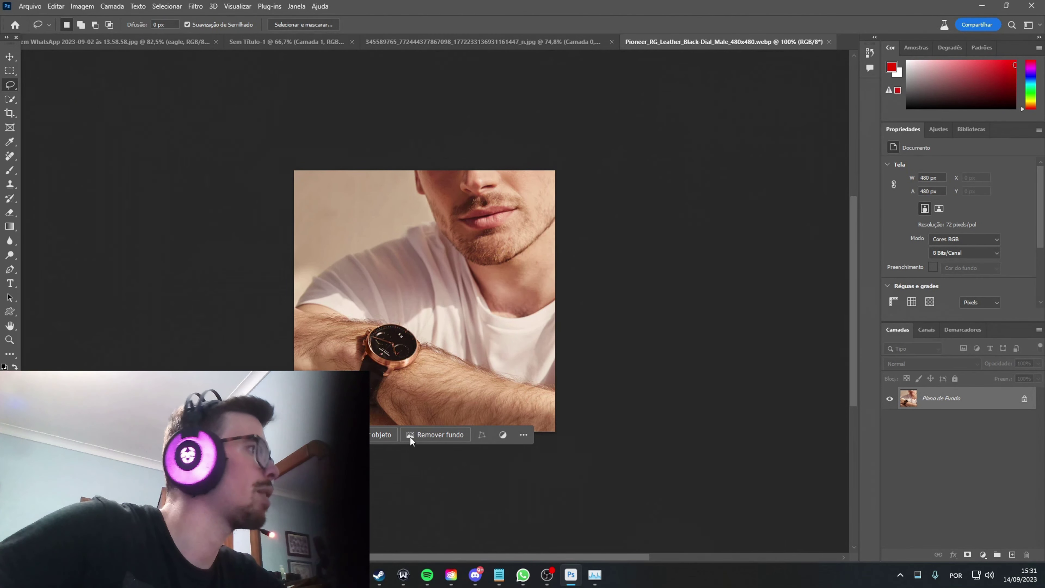
pyautogui.click(370, 405)
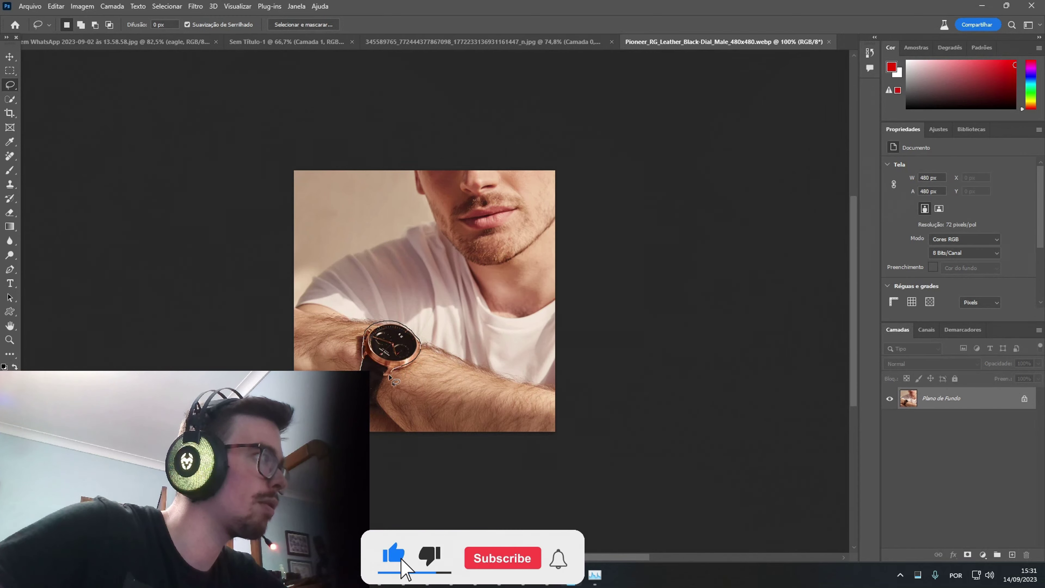
pyautogui.moveTo(380, 399); pyautogui.dragTo(372, 403)
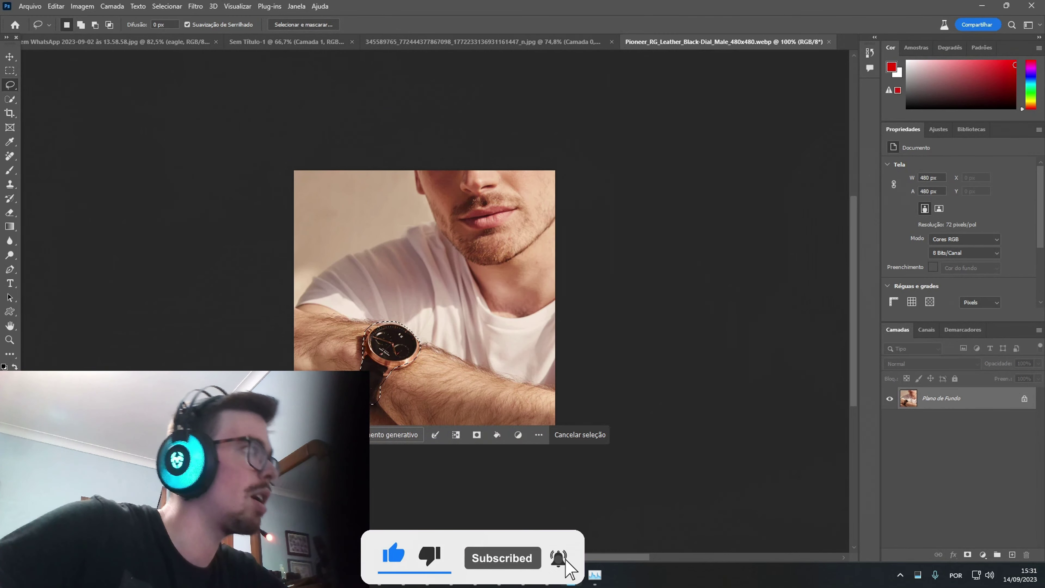
pyautogui.click(374, 437)
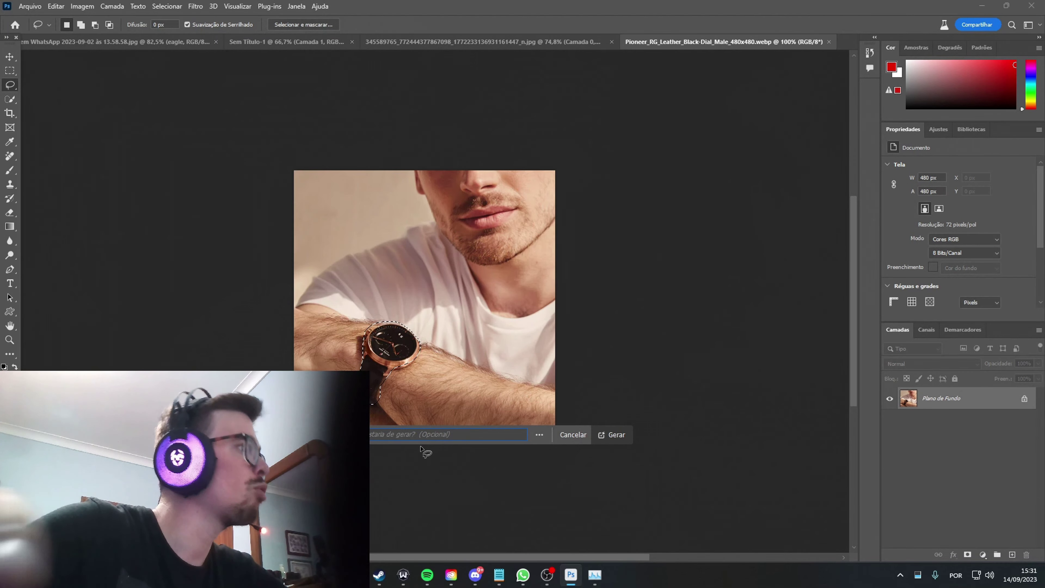
pyautogui.click(612, 437)
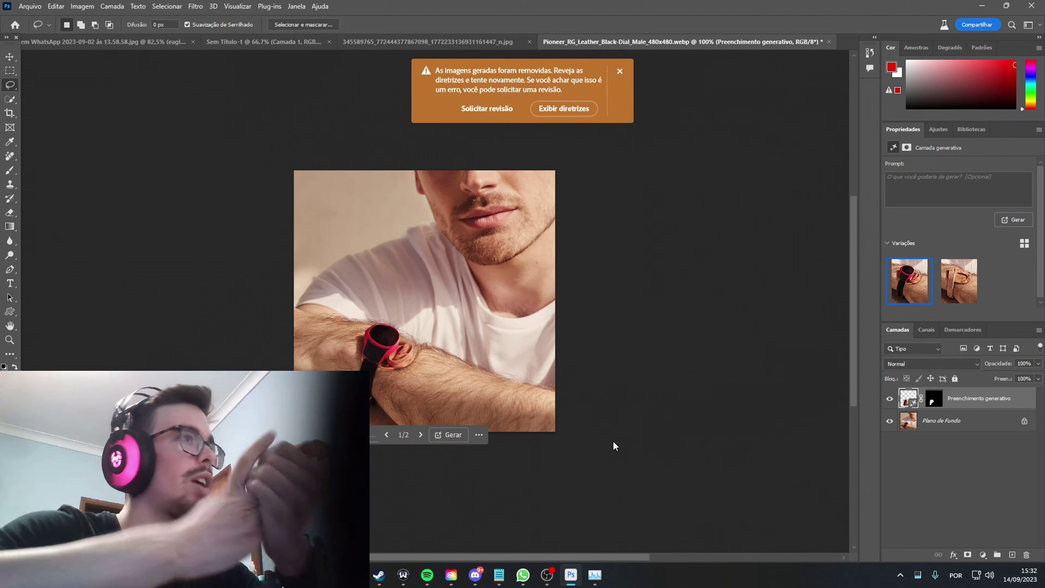
# Preview the brown leather strap variation, then undo the generative fill on the watch.
pyautogui.click(969, 282)
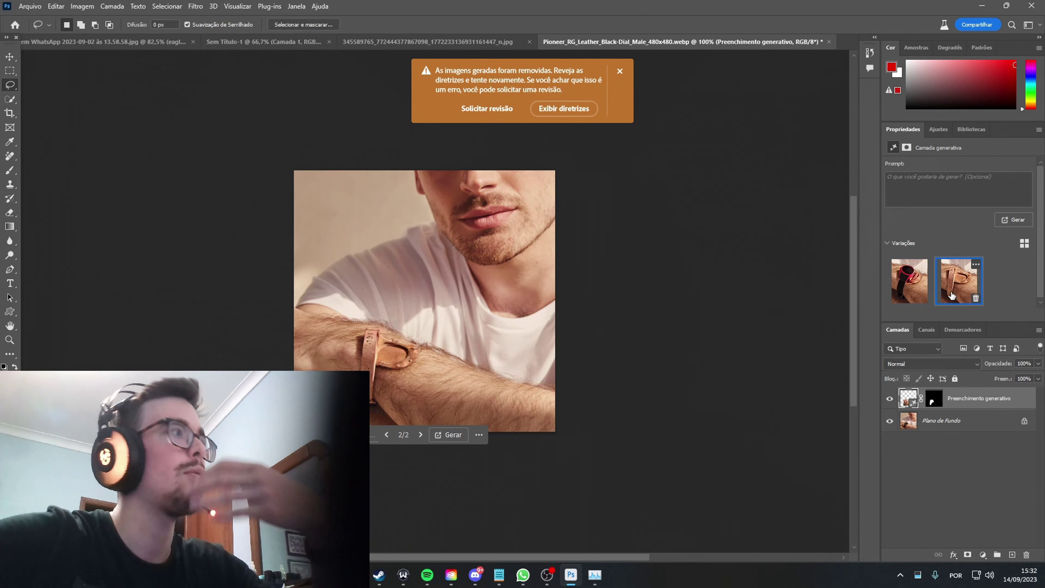
pyautogui.hotkey('ctrl', 'z')
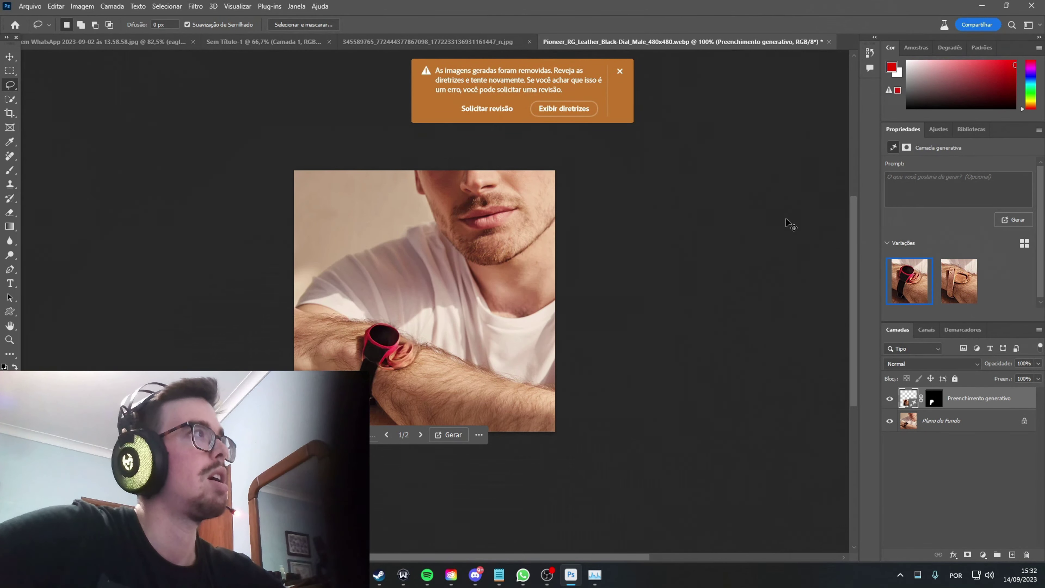
pyautogui.hotkey('ctrl', 'z')
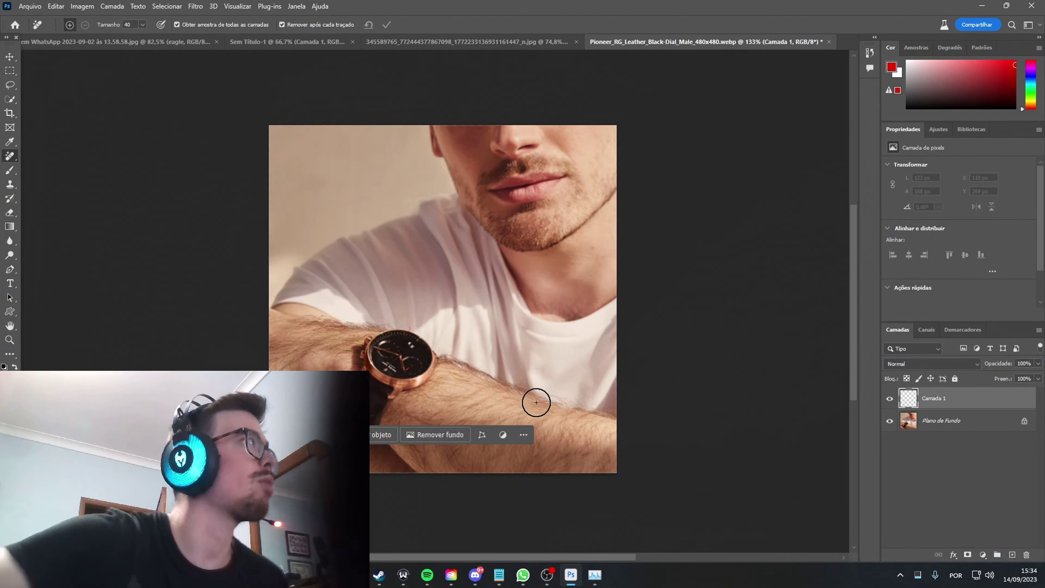
# Erase the wristwatch and leftover traces with the Remove tool, per-stroke removal disabled.
pyautogui.rightClick(9, 158)
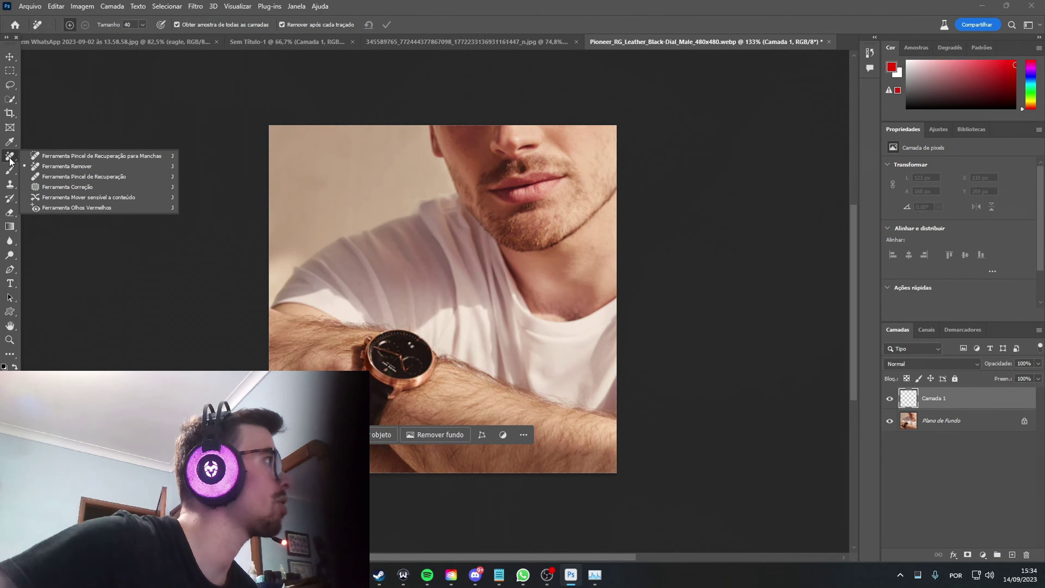
pyautogui.click(66, 166)
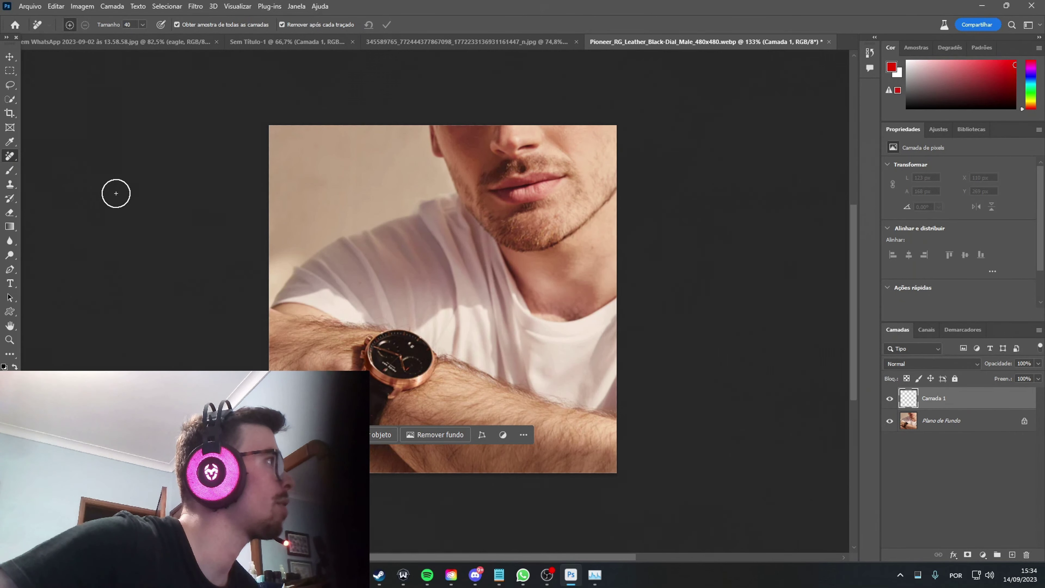
pyautogui.click(294, 25)
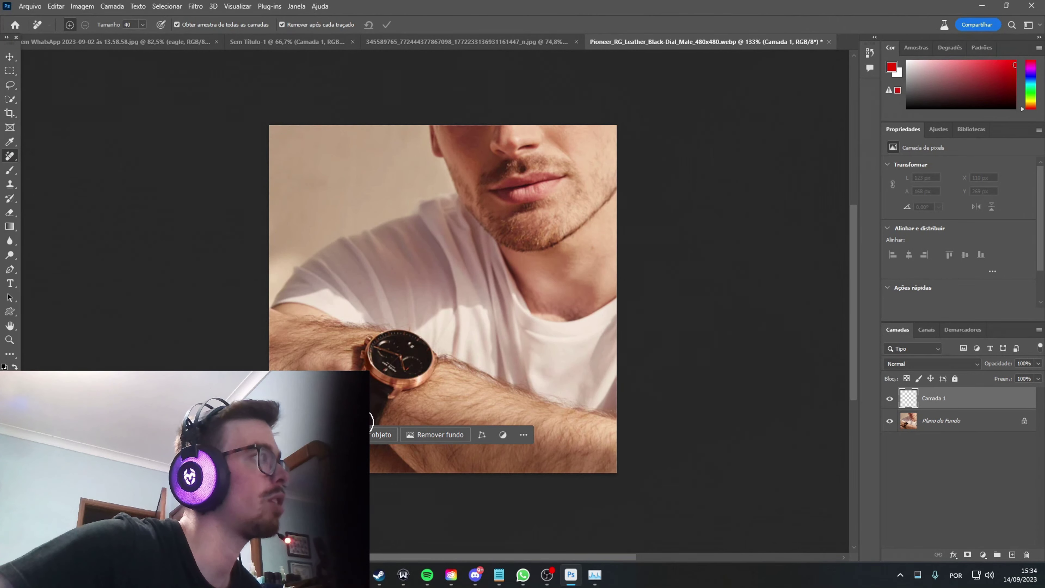
pyautogui.moveTo(399, 363)
pyautogui.mouseDown()
pyautogui.moveTo(383, 361)
pyautogui.moveTo(398, 353)
pyautogui.moveTo(391, 372)
pyautogui.mouseUp()
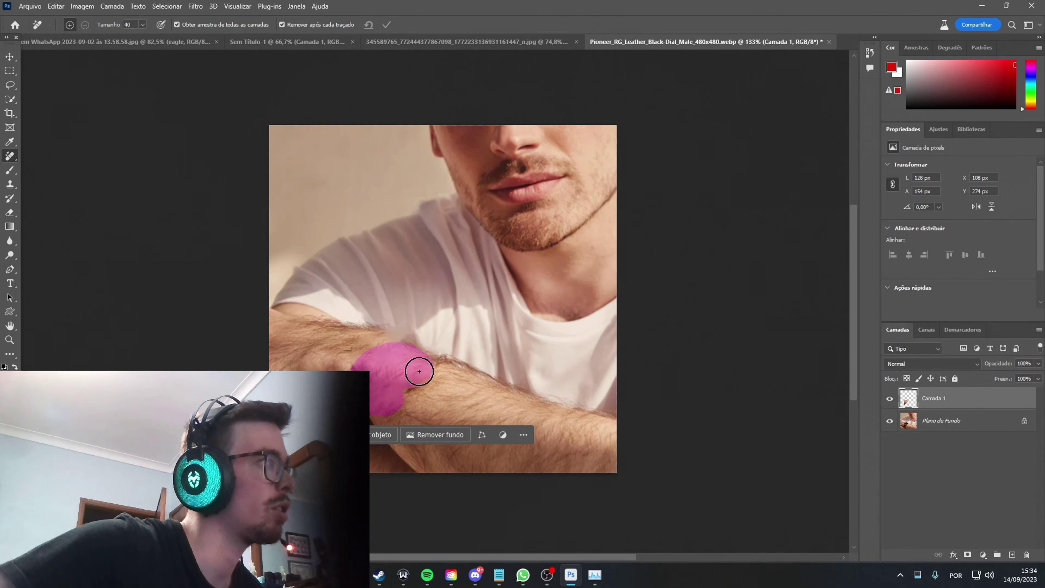
pyautogui.moveTo(397, 371); pyautogui.dragTo(395, 392)
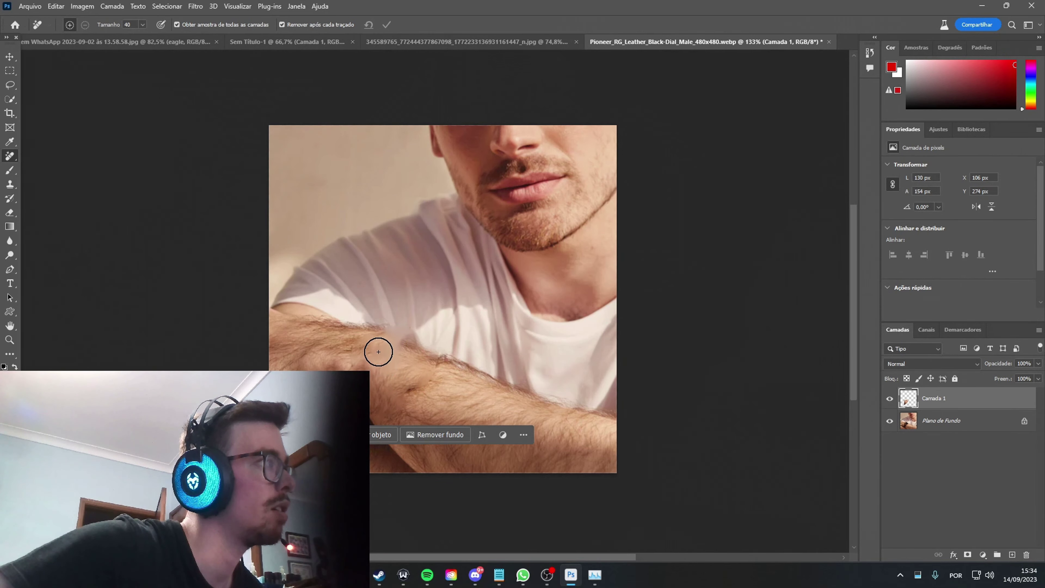
pyautogui.moveTo(416, 371); pyautogui.dragTo(420, 372)
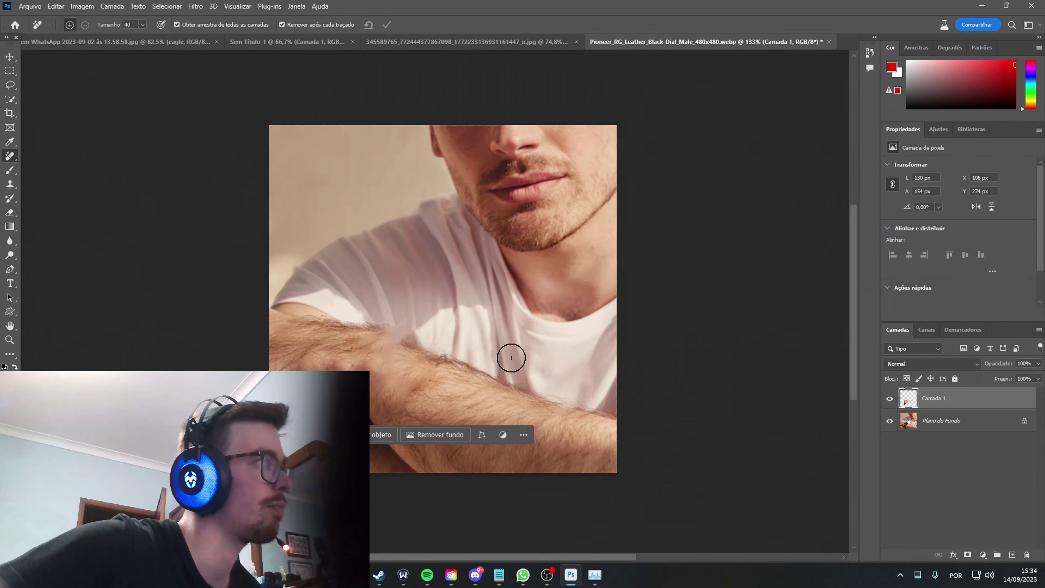
pyautogui.scroll(-3, 499, 343)
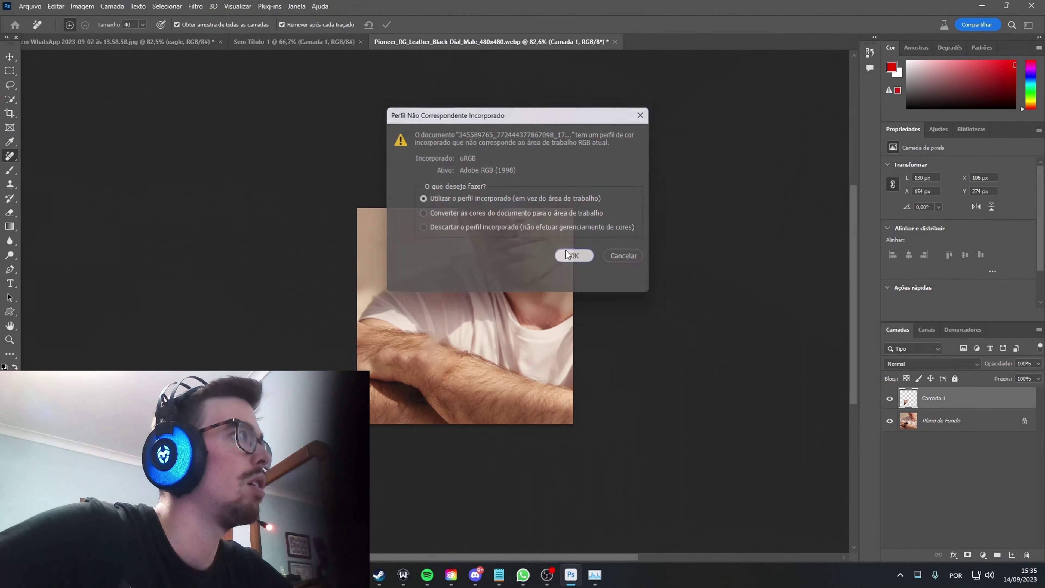
# Open the riverside photo keeping its embedded colour profile.
pyautogui.click(572, 255)
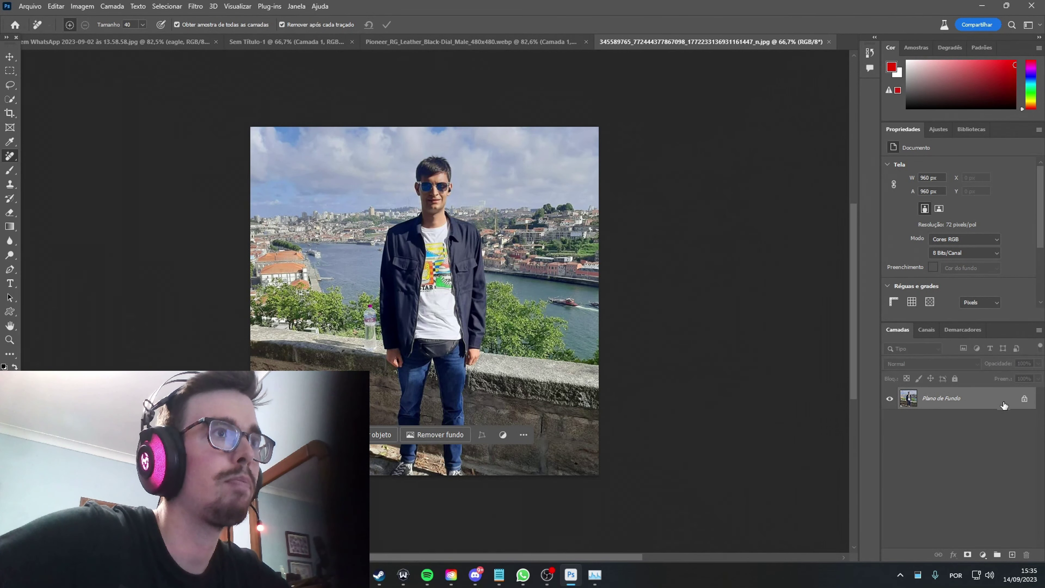
pyautogui.click(1012, 554)
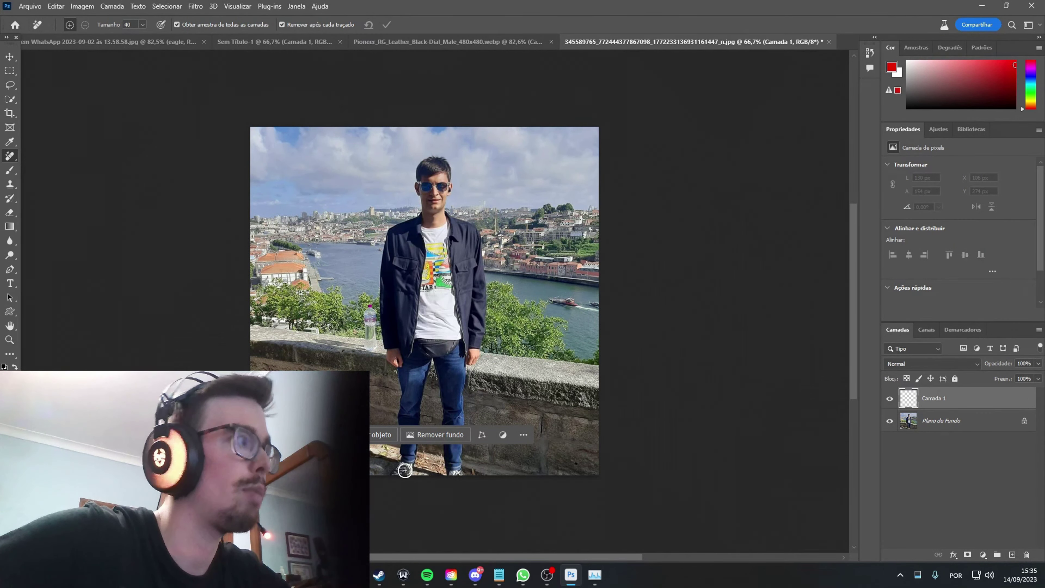
pyautogui.hotkey('ctrl', 'z')
pyautogui.scroll(-3, 458, 370)
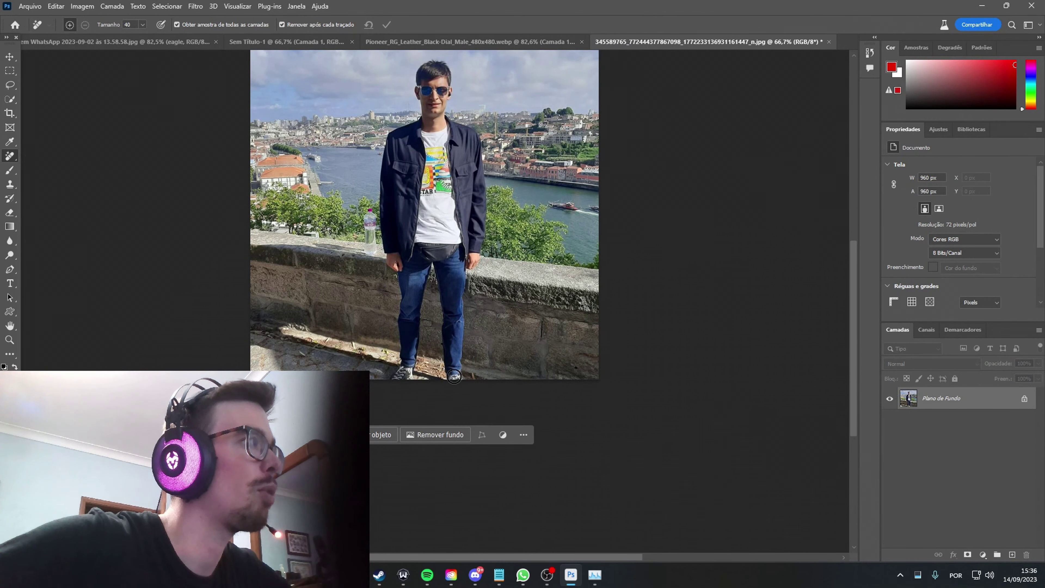
# Remove the man's legs, head, torso and jacket with the Remove tool.
pyautogui.moveTo(451, 373); pyautogui.dragTo(459, 373)
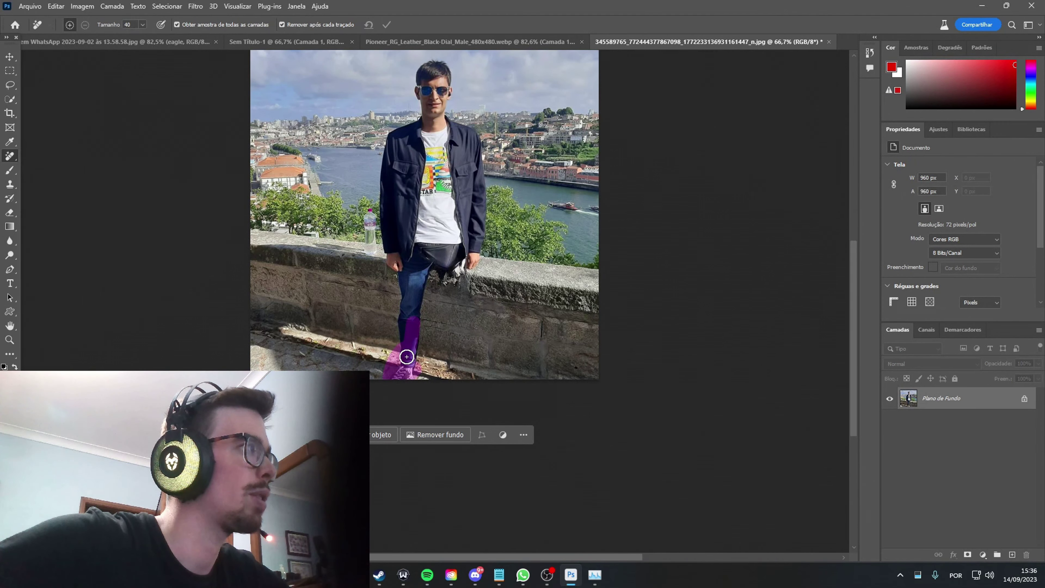
pyautogui.moveTo(406, 357); pyautogui.dragTo(406, 309)
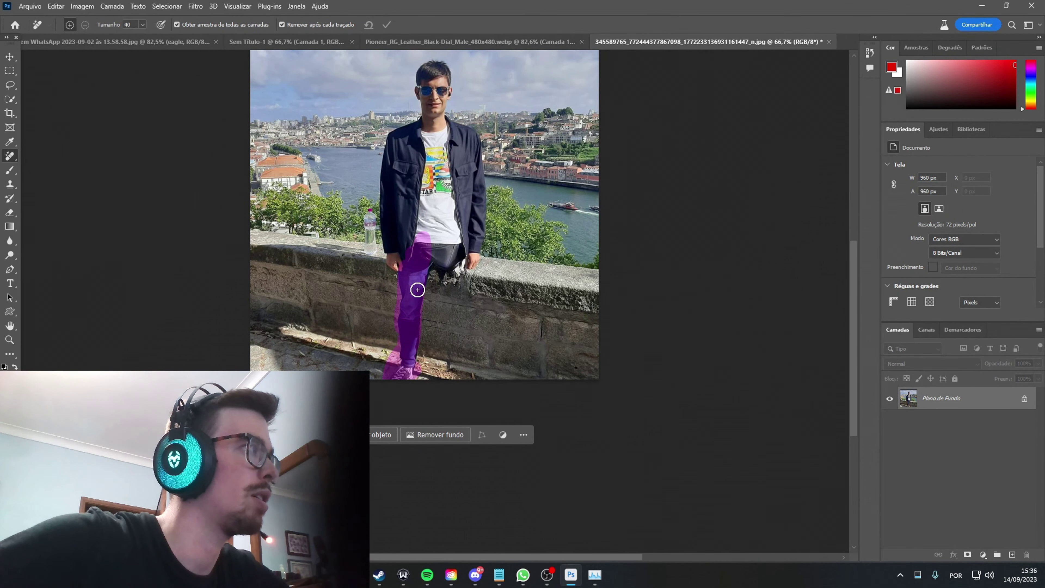
pyautogui.moveTo(413, 245); pyautogui.dragTo(423, 247)
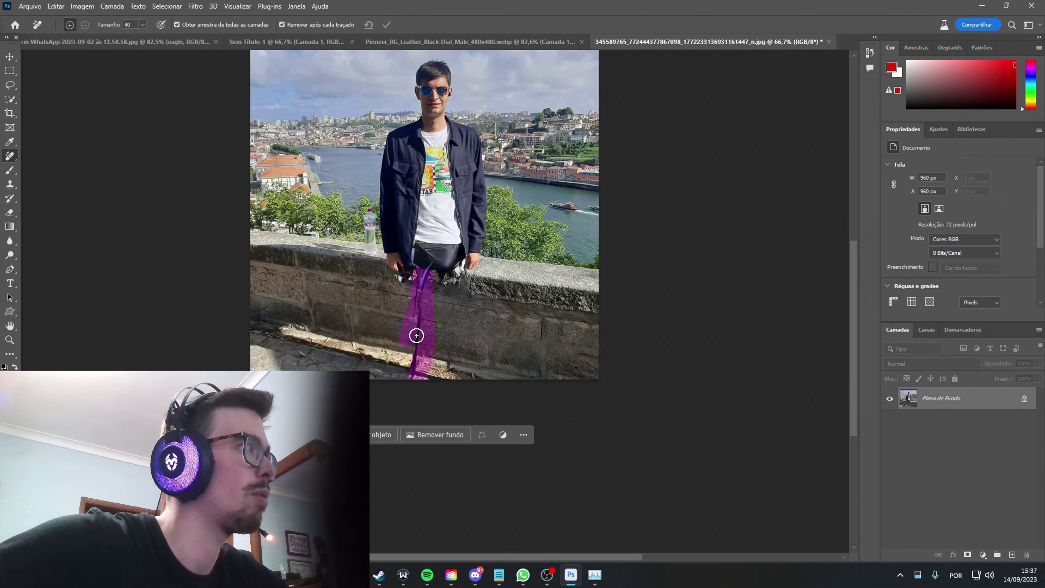
pyautogui.moveTo(405, 373); pyautogui.dragTo(405, 374)
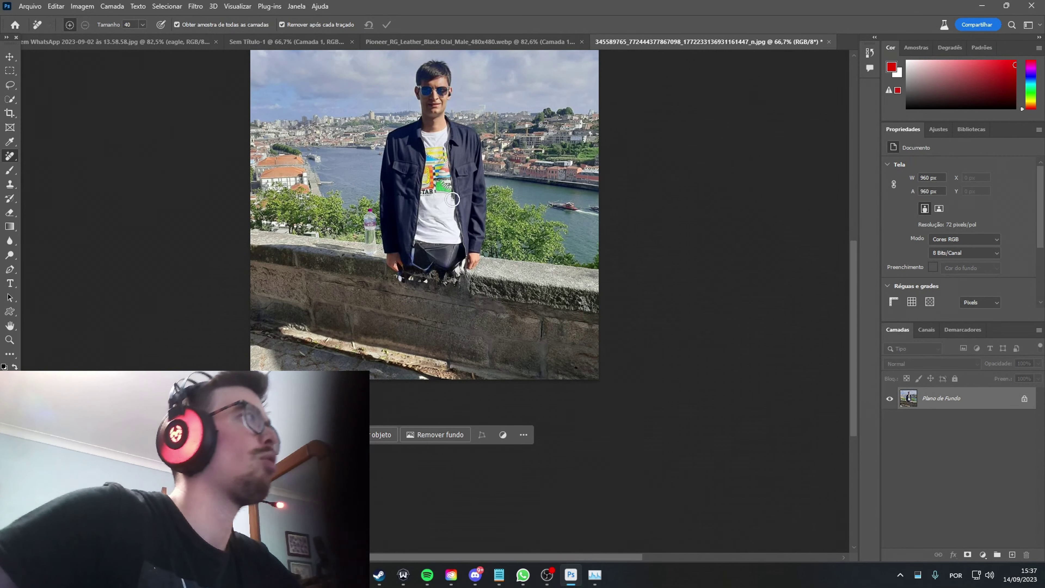
pyautogui.moveTo(438, 114)
pyautogui.mouseDown()
pyautogui.moveTo(425, 92)
pyautogui.moveTo(434, 87)
pyautogui.mouseUp()
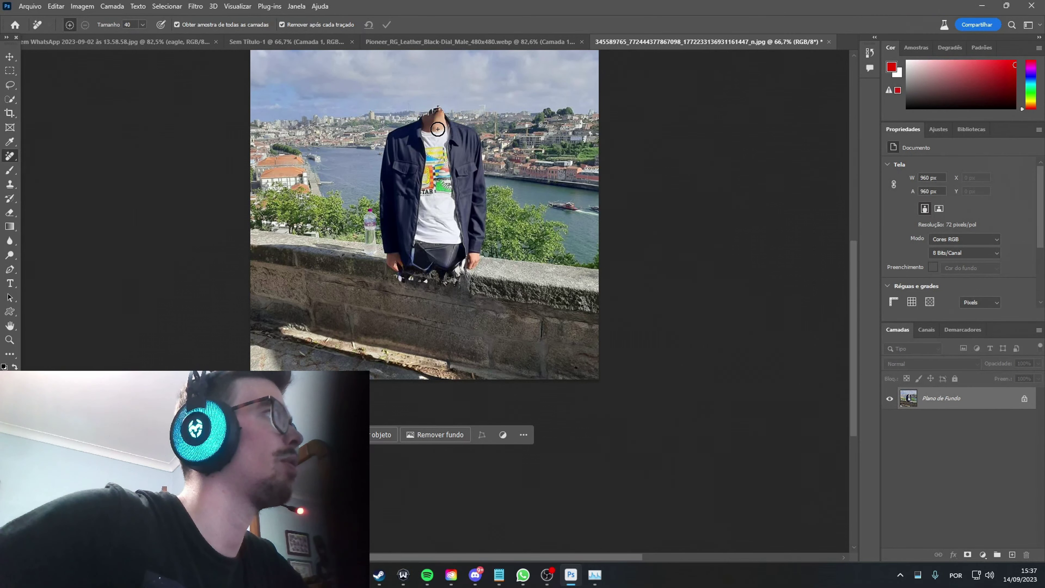
pyautogui.moveTo(394, 253); pyautogui.dragTo(474, 254)
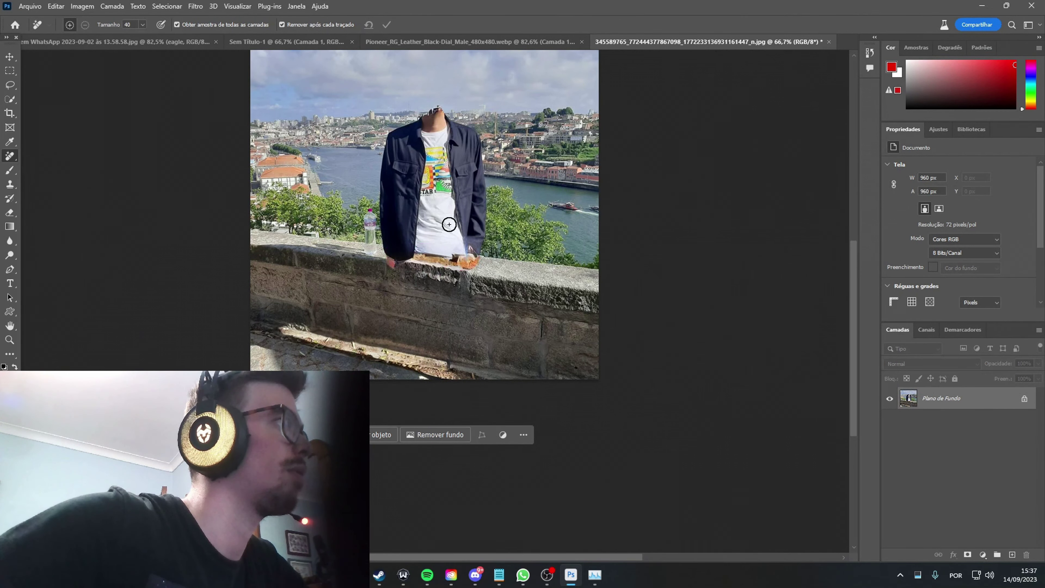
pyautogui.moveTo(412, 226); pyautogui.dragTo(401, 248)
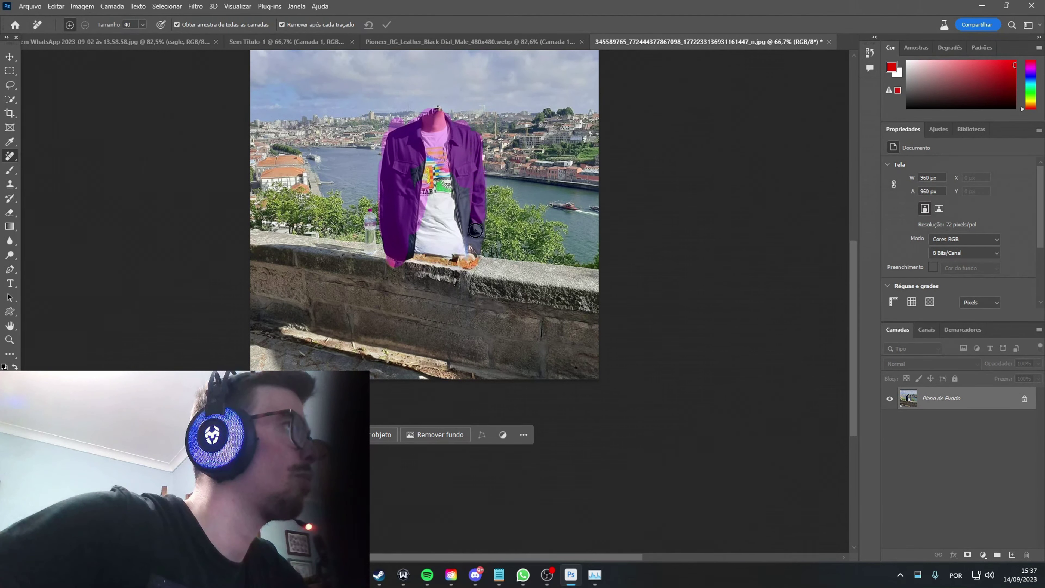
pyautogui.moveTo(457, 225)
pyautogui.mouseDown()
pyautogui.moveTo(424, 227)
pyautogui.moveTo(450, 243)
pyautogui.mouseUp()
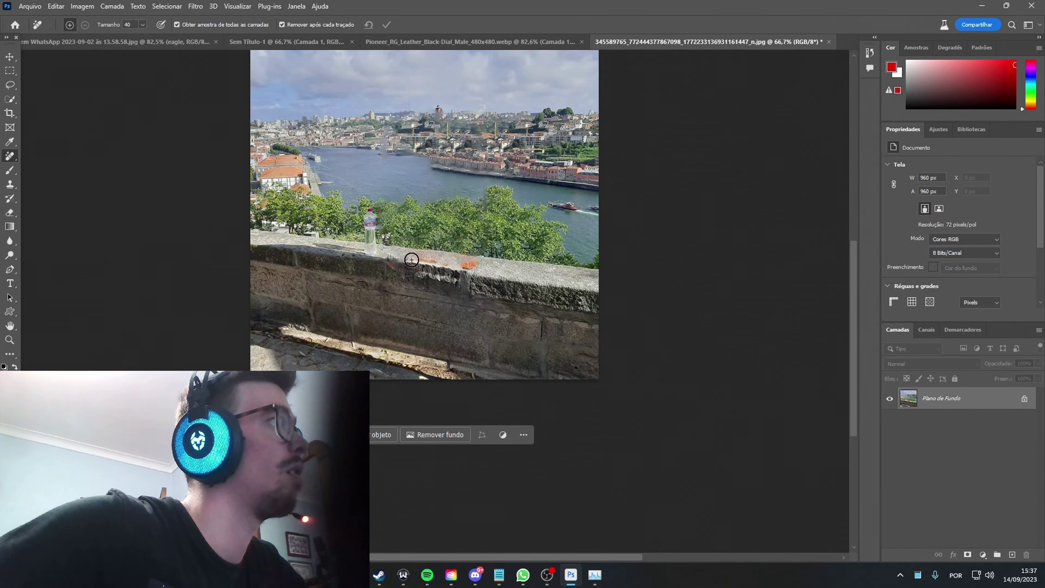
# Erase the leftover marks on the wall and the vertical object among the trees.
pyautogui.moveTo(476, 264); pyautogui.dragTo(474, 260)
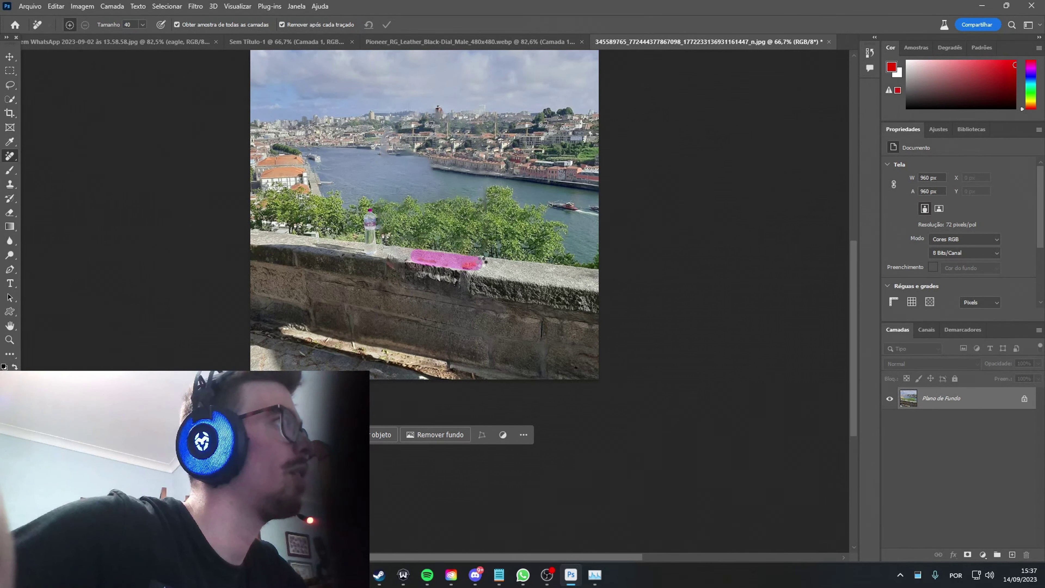
pyautogui.moveTo(482, 187); pyautogui.dragTo(482, 186)
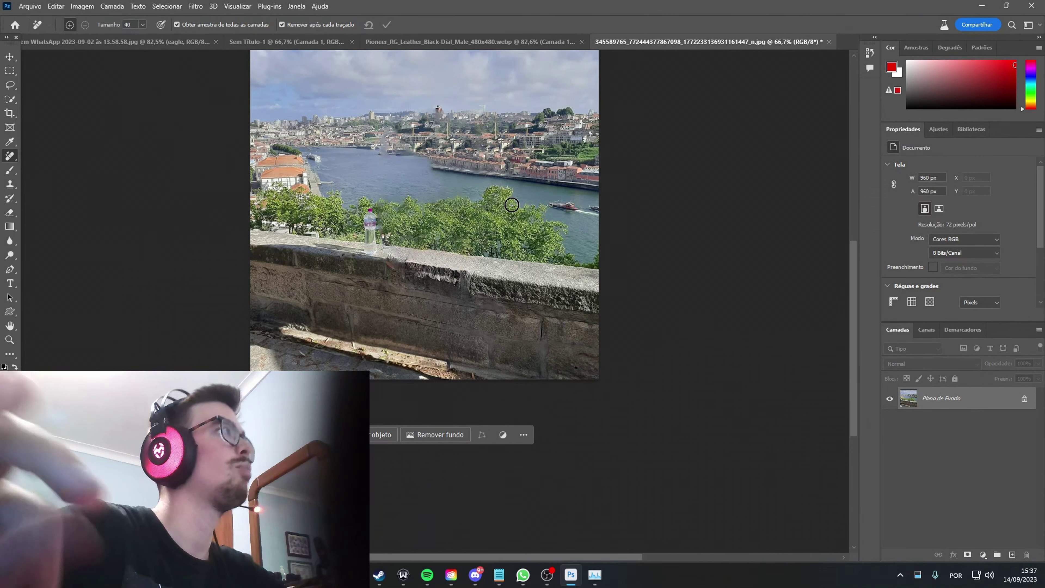
pyautogui.scroll(2, 392, 117)
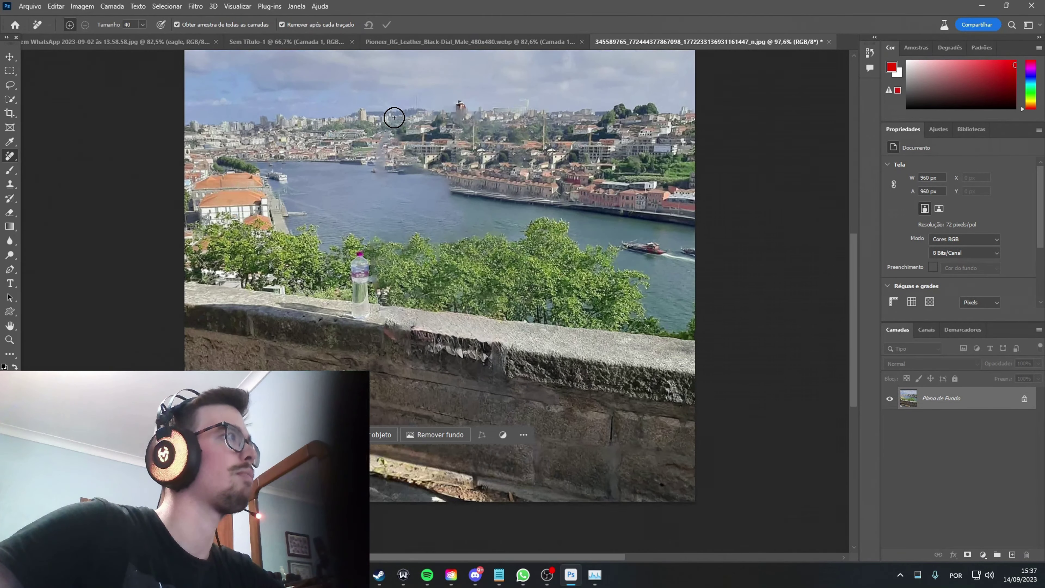
# Remove the leftover streak beside the water bottle and zoom out to check the photo.
pyautogui.scroll(2, 392, 118)
pyautogui.moveTo(375, 324); pyautogui.dragTo(385, 365)
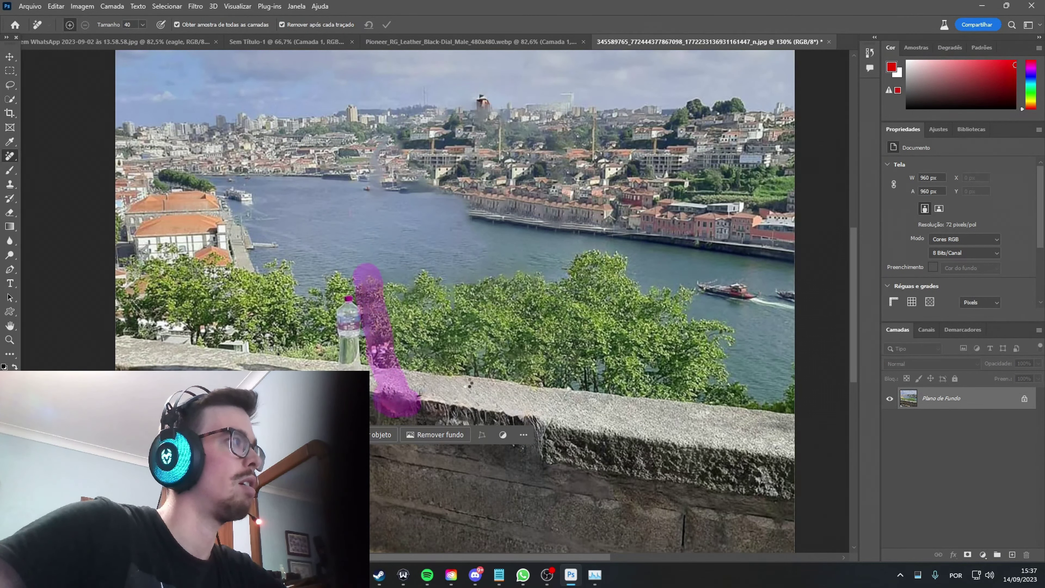
pyautogui.scroll(-2, 504, 314)
pyautogui.scroll(-1, 504, 314)
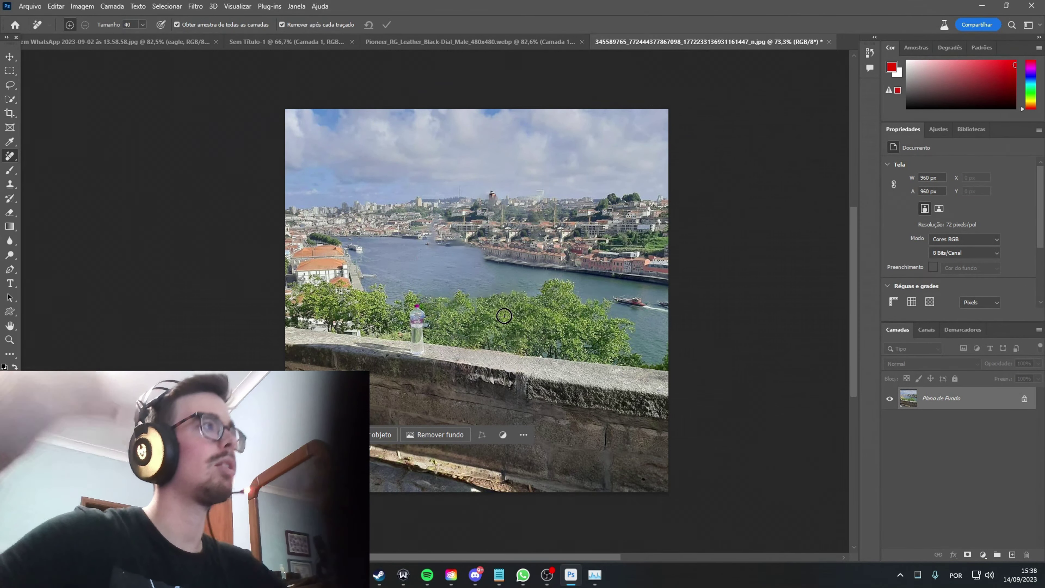
pyautogui.scroll(5, 502, 282)
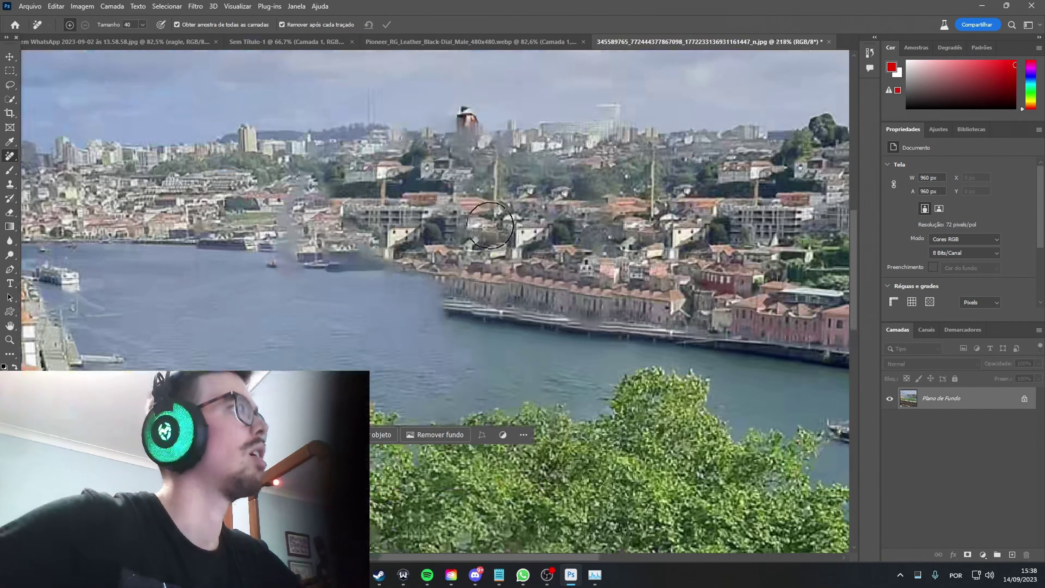
pyautogui.scroll(-5, 327, 230)
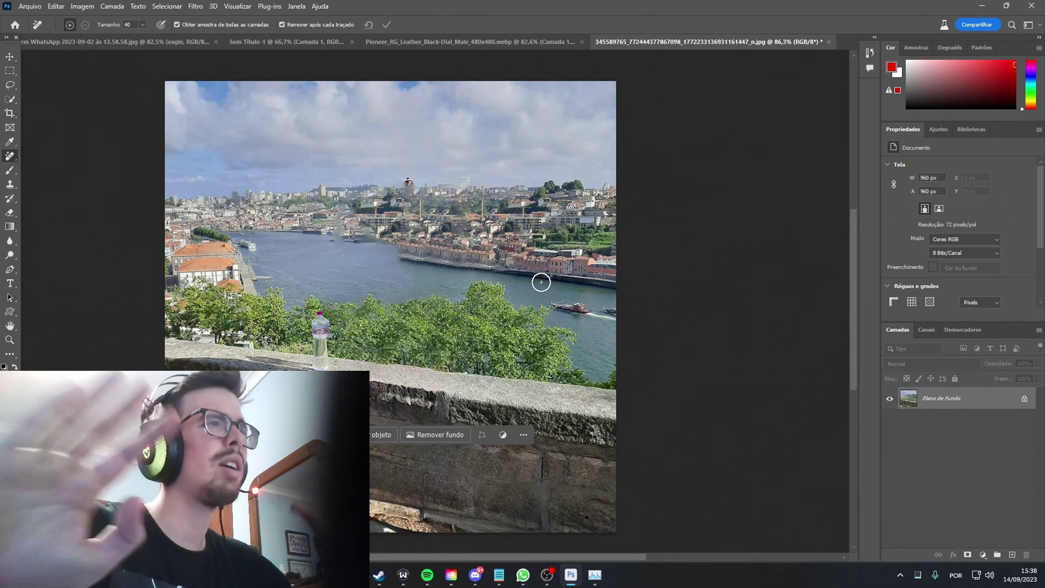
# Open 2.jpg from Imagens > 2023, leaving its colours as they are.
pyautogui.click(30, 6)
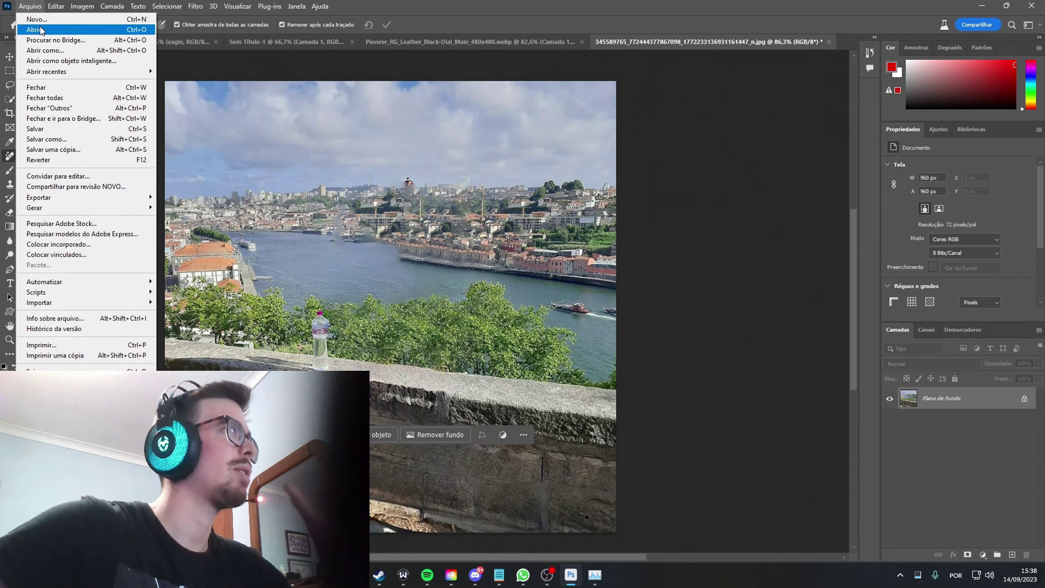
pyautogui.press('Escape')
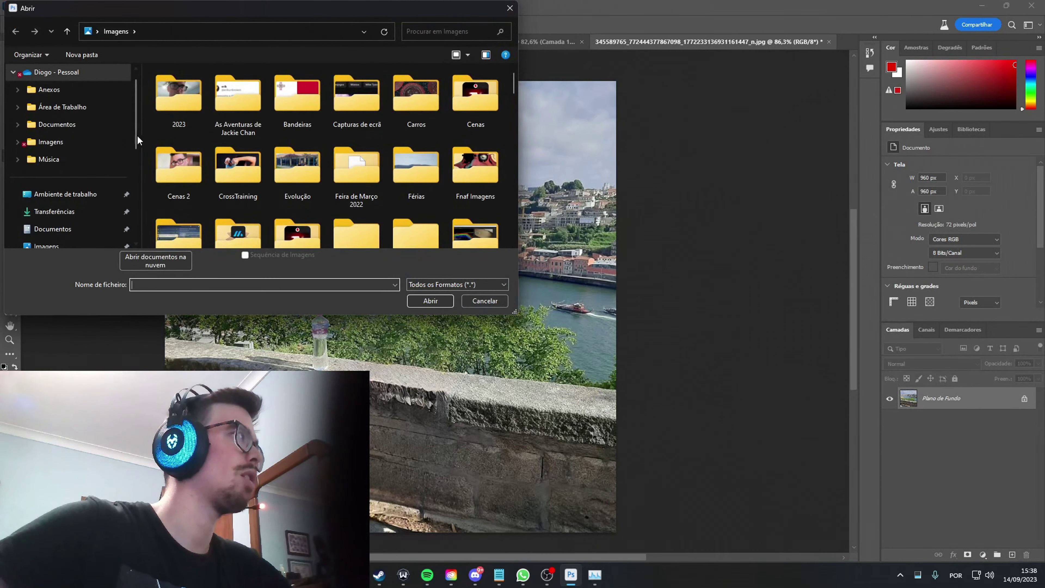
pyautogui.doubleClick(172, 110)
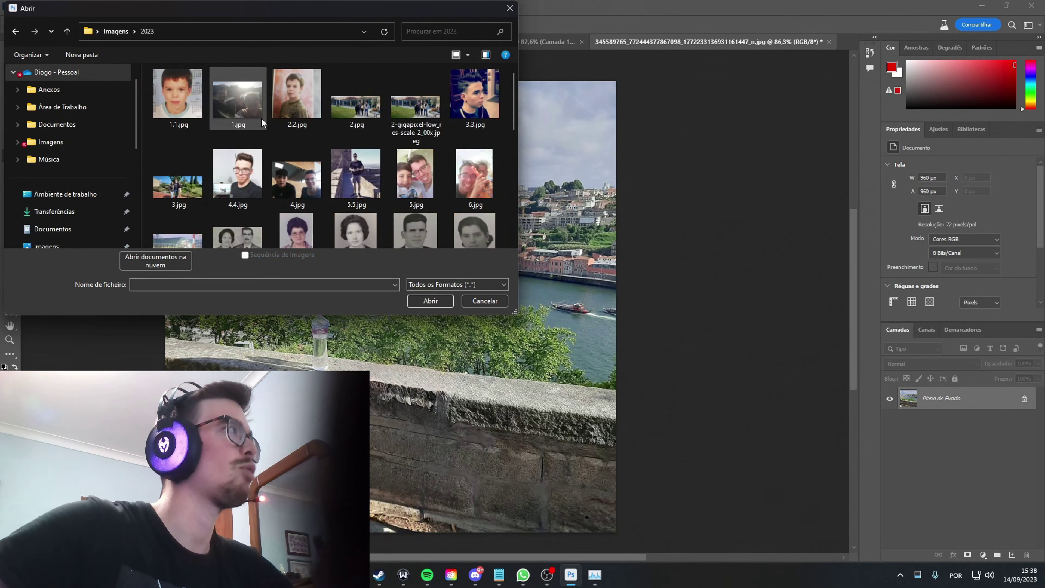
pyautogui.doubleClick(357, 123)
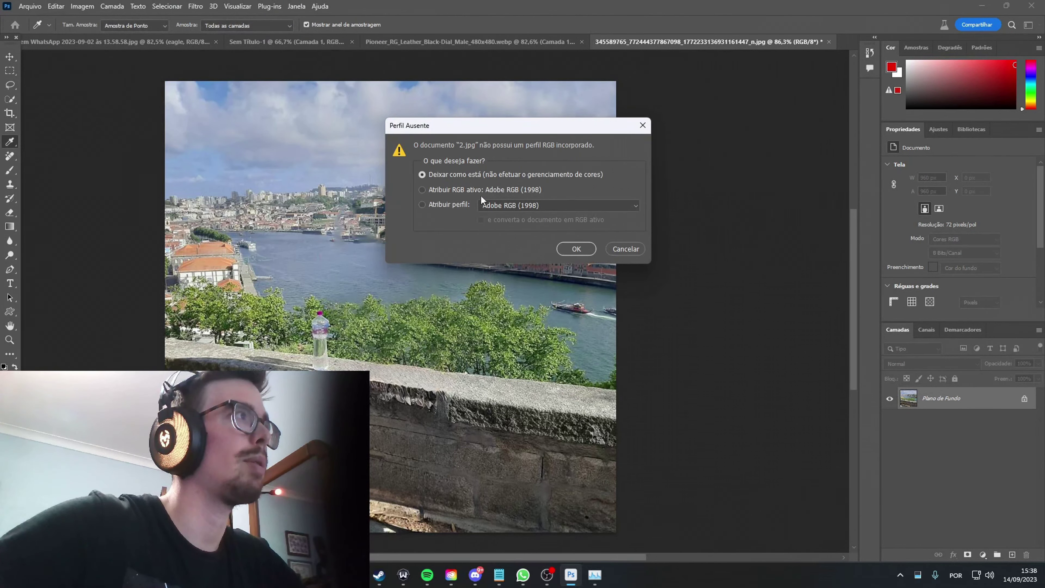
pyautogui.click(576, 248)
pyautogui.click(548, 576)
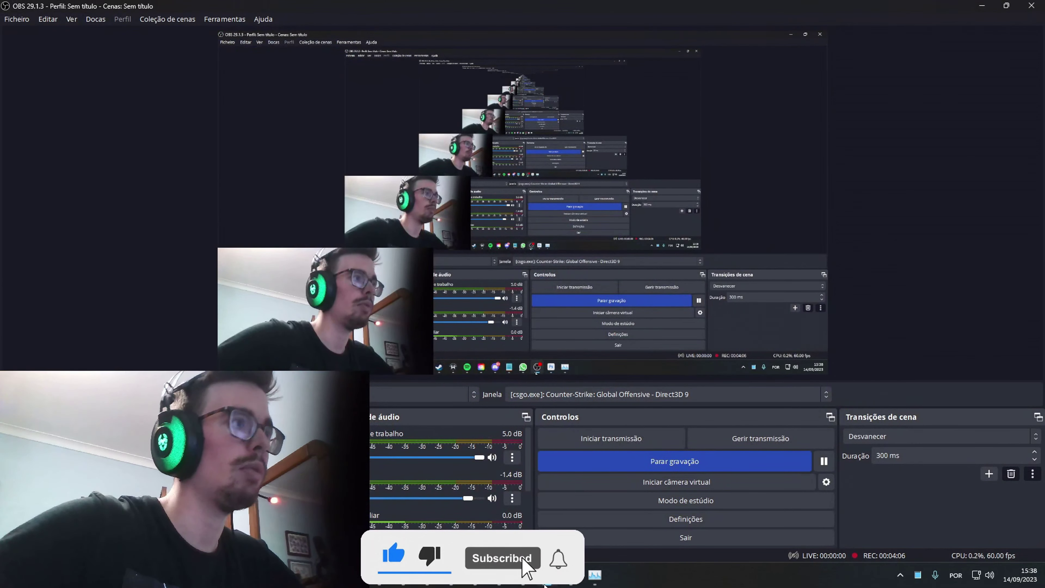
pyautogui.click(547, 576)
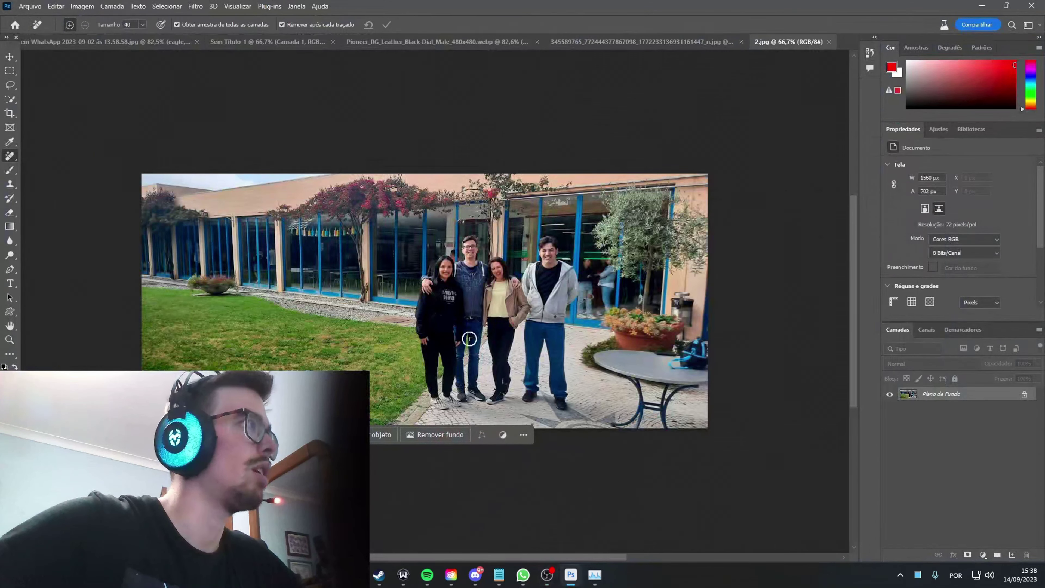
# Remove the man on the right, including the remnants near his leg.
pyautogui.scroll(2, 562, 342)
pyautogui.scroll(1, 561, 341)
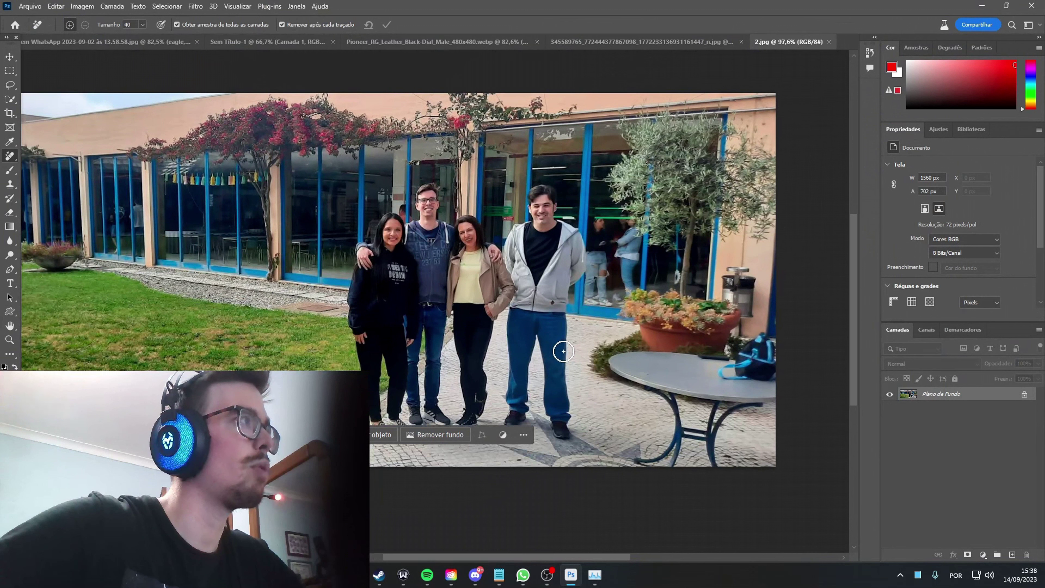
pyautogui.moveTo(544, 201)
pyautogui.mouseDown()
pyautogui.moveTo(564, 259)
pyautogui.moveTo(527, 263)
pyautogui.moveTo(547, 306)
pyautogui.moveTo(562, 423)
pyautogui.moveTo(519, 396)
pyautogui.moveTo(527, 293)
pyautogui.moveTo(527, 322)
pyautogui.mouseUp()
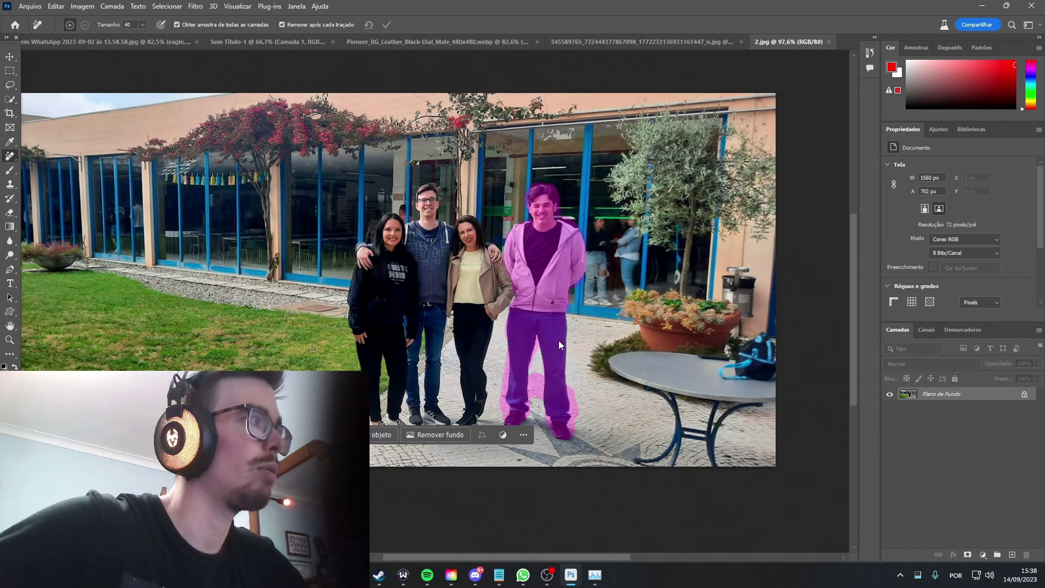
pyautogui.moveTo(553, 381)
pyautogui.mouseDown()
pyautogui.moveTo(521, 271)
pyautogui.moveTo(514, 410)
pyautogui.mouseUp()
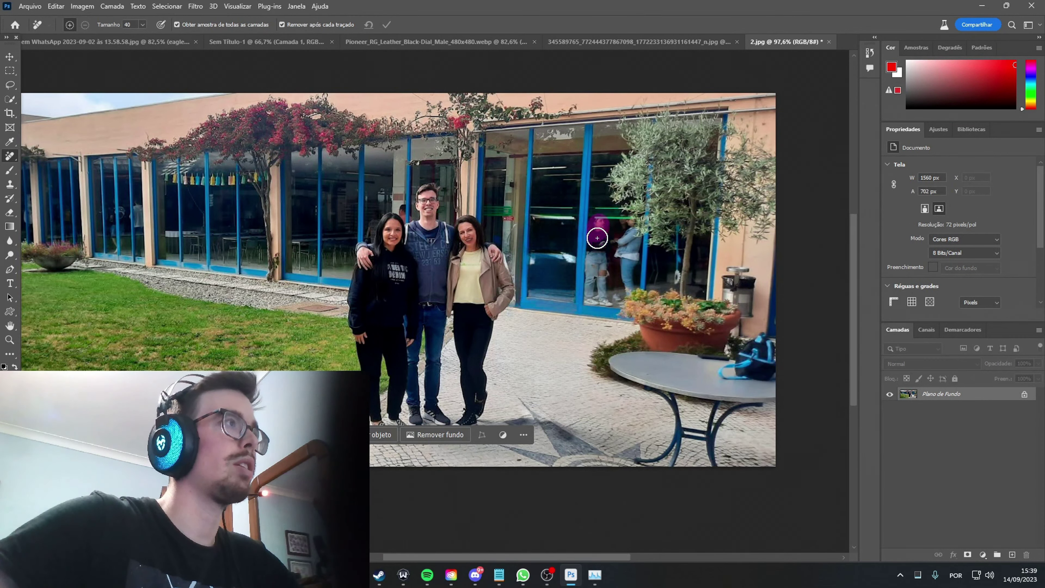
# Erase the two people behind the window and the backpack on the table.
pyautogui.moveTo(607, 299); pyautogui.dragTo(627, 235)
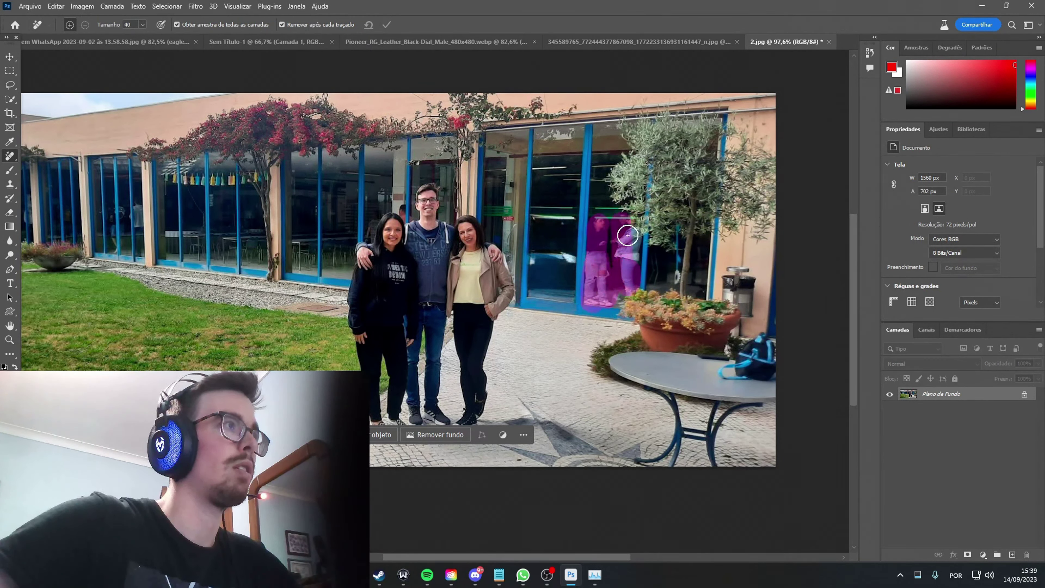
pyautogui.moveTo(603, 274); pyautogui.dragTo(603, 271)
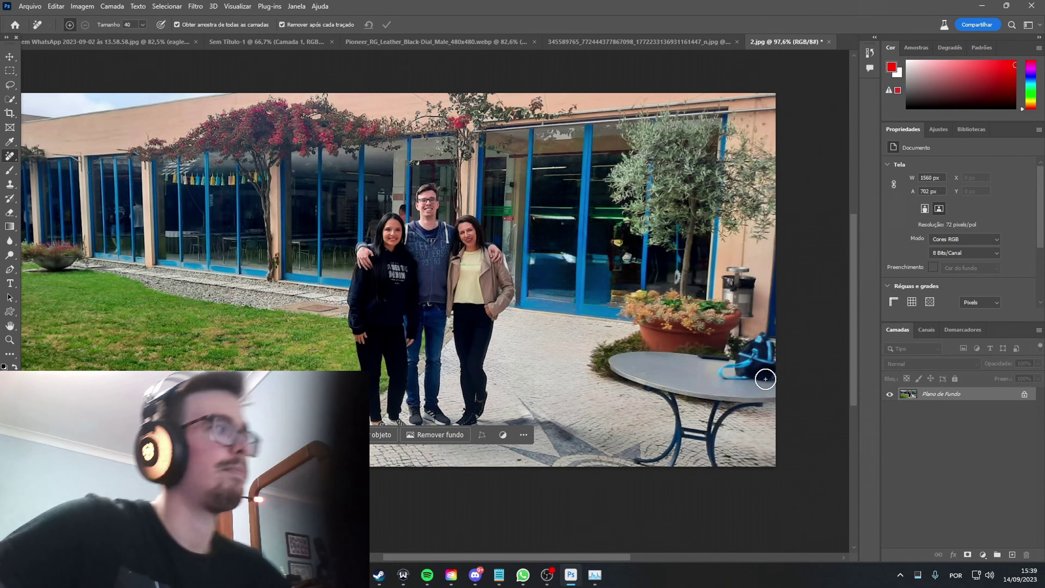
pyautogui.moveTo(724, 372); pyautogui.dragTo(760, 368)
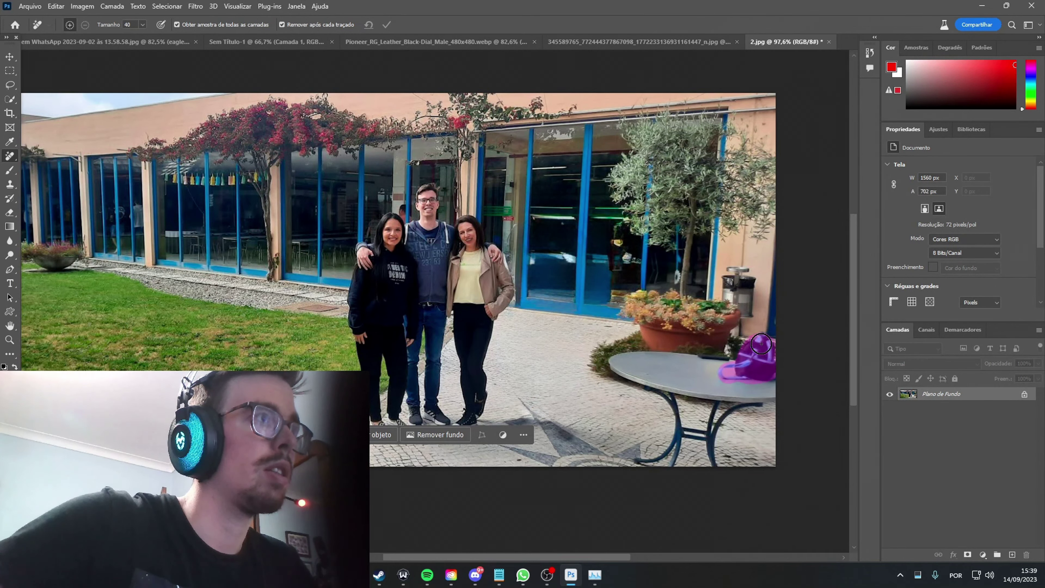
pyautogui.scroll(-2, 810, 456)
pyautogui.press('l')
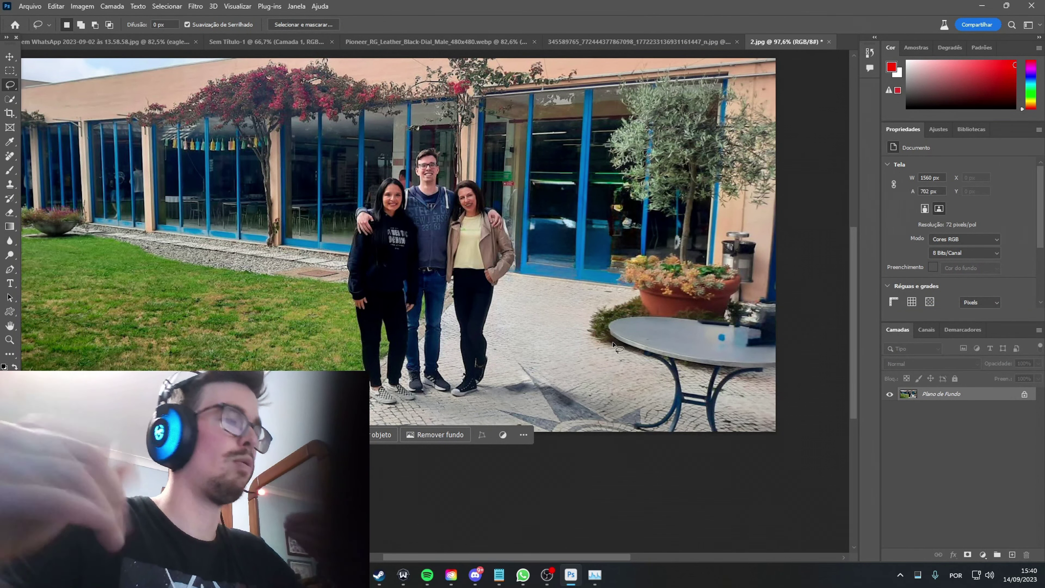
# With the Object Selection tool active, apply Remover fundo to leave only the three people.
pyautogui.scroll(1, 463, 353)
pyautogui.scroll(2, 464, 353)
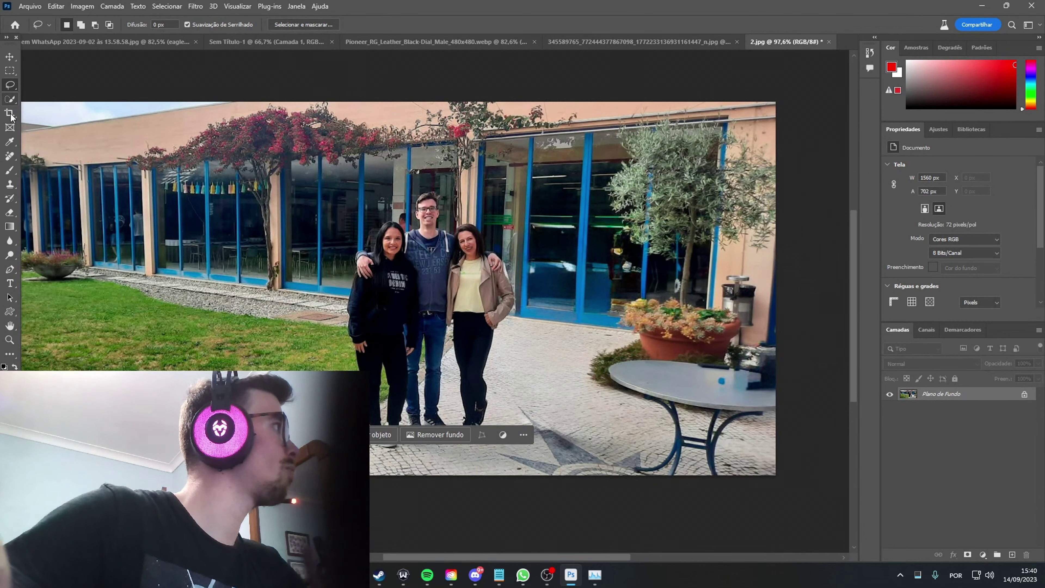
pyautogui.rightClick(12, 99)
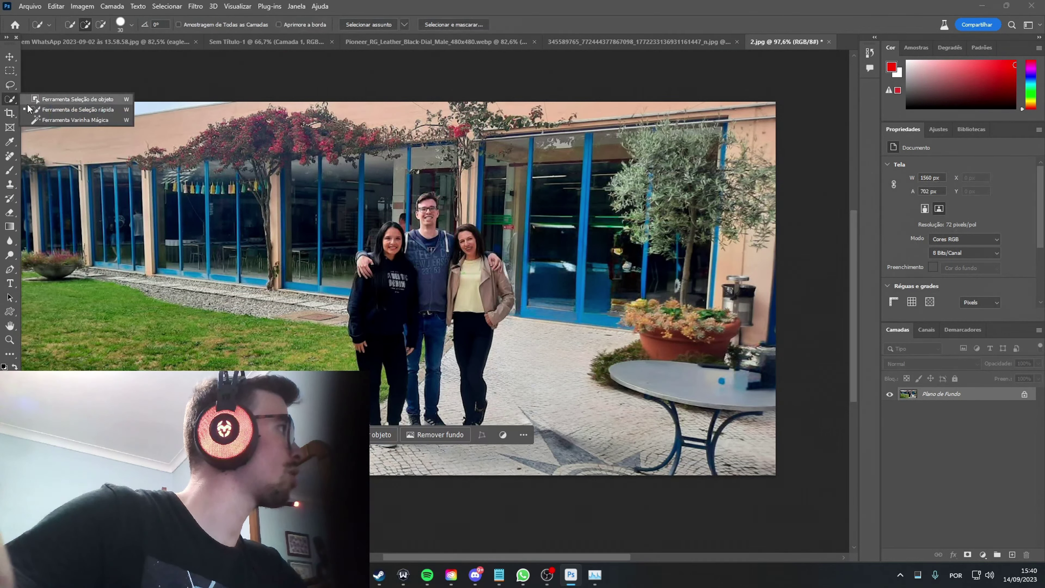
pyautogui.click(46, 98)
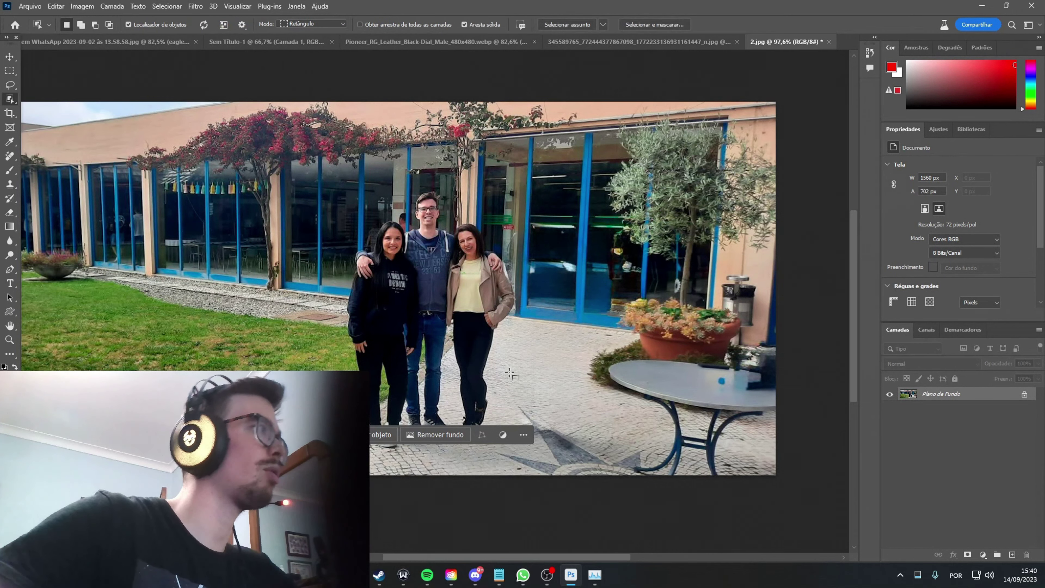
pyautogui.click(457, 434)
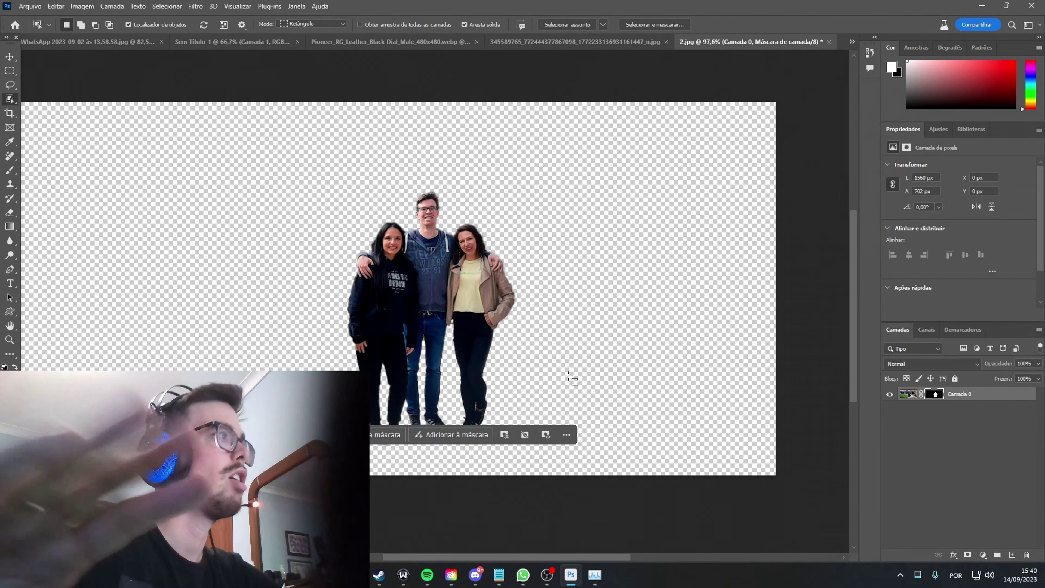
pyautogui.click(621, 42)
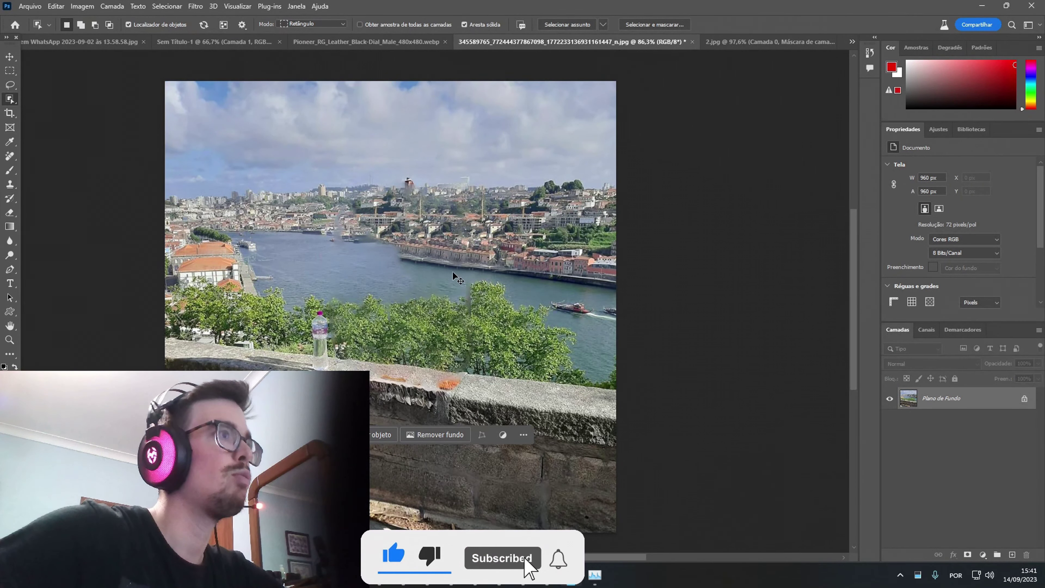
# Undo three removals to restore the man, then apply Remover fundo to cut him out.
pyautogui.hotkey('ctrl', 'z')
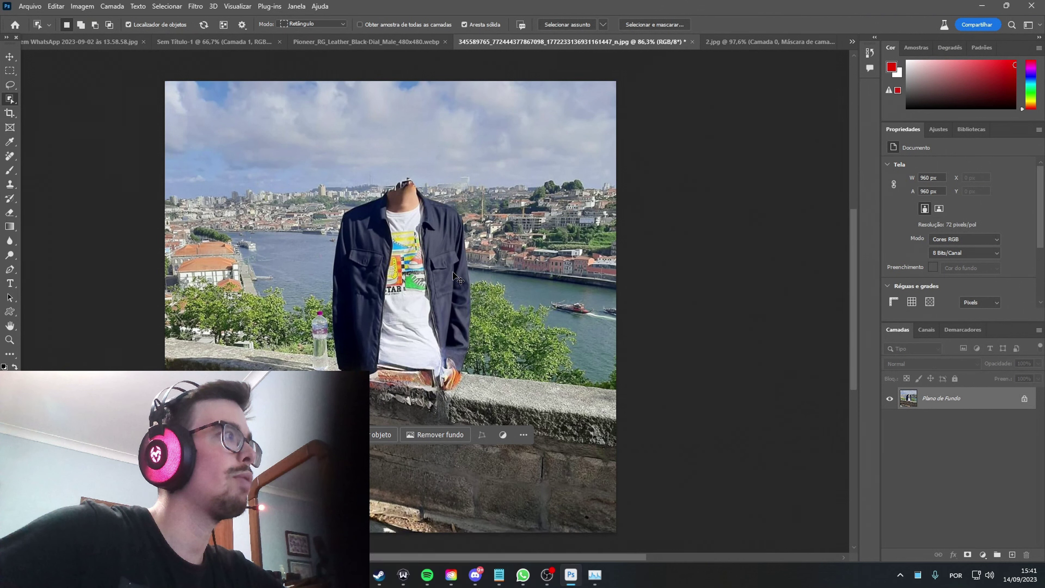
pyautogui.hotkey('ctrl', 'z')
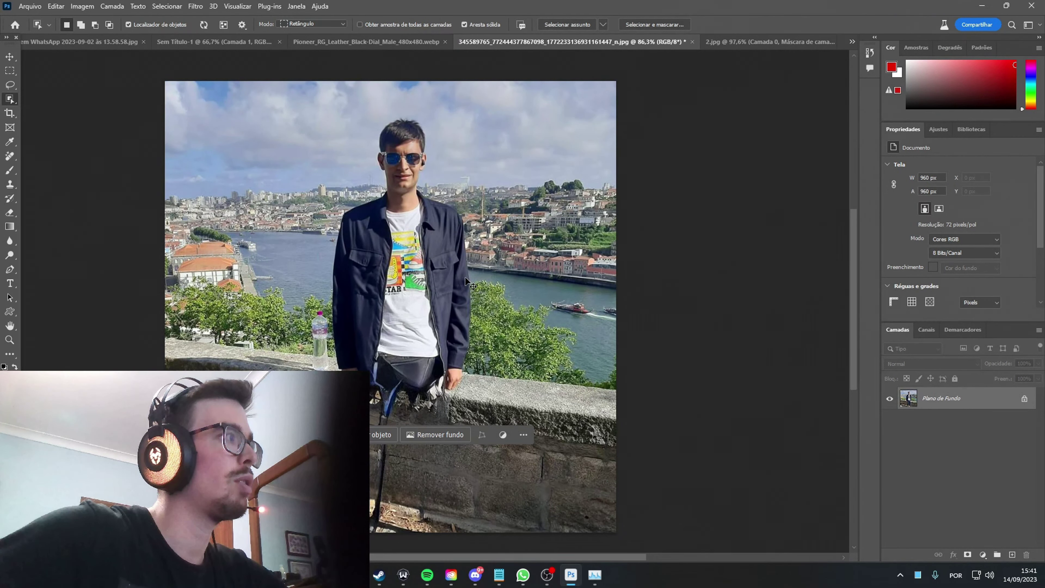
pyautogui.hotkey('ctrl', 'z')
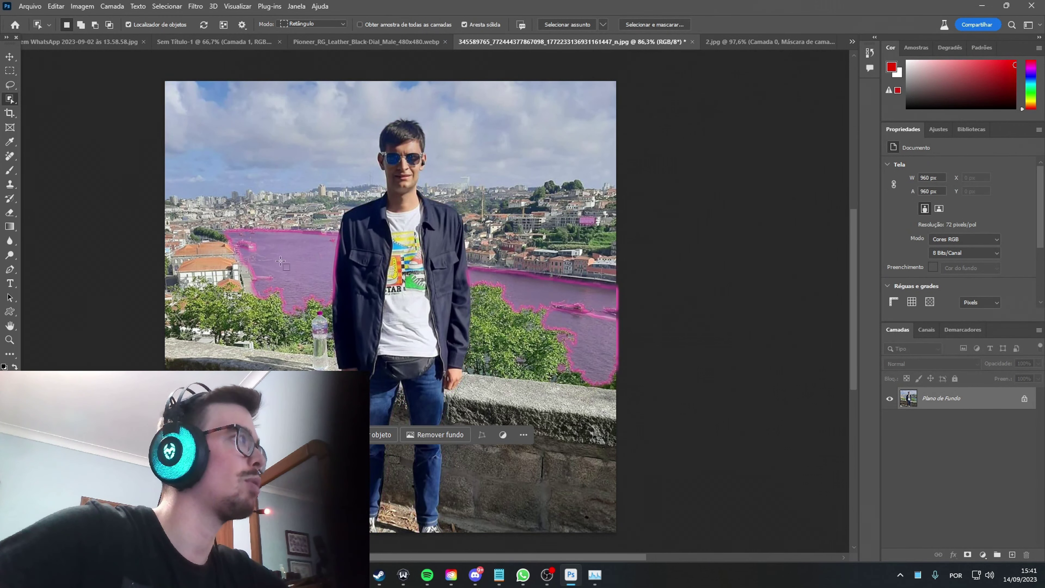
pyautogui.click(423, 441)
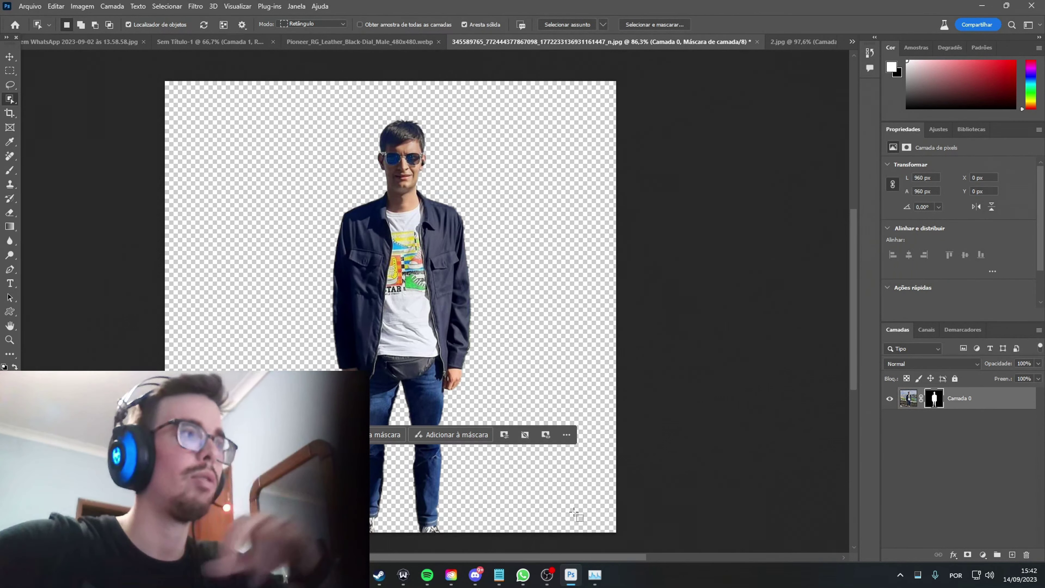
pyautogui.click(546, 574)
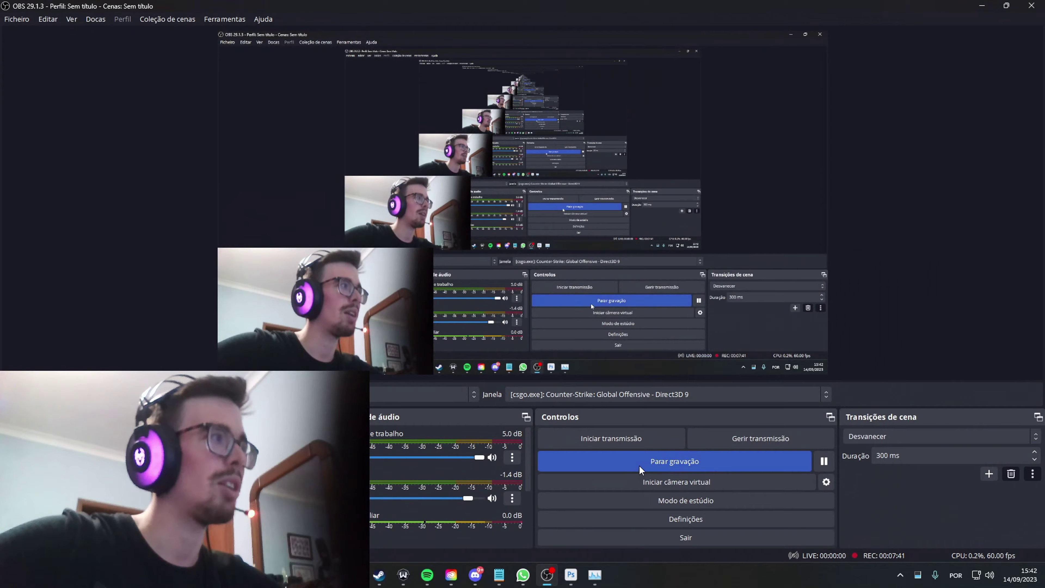